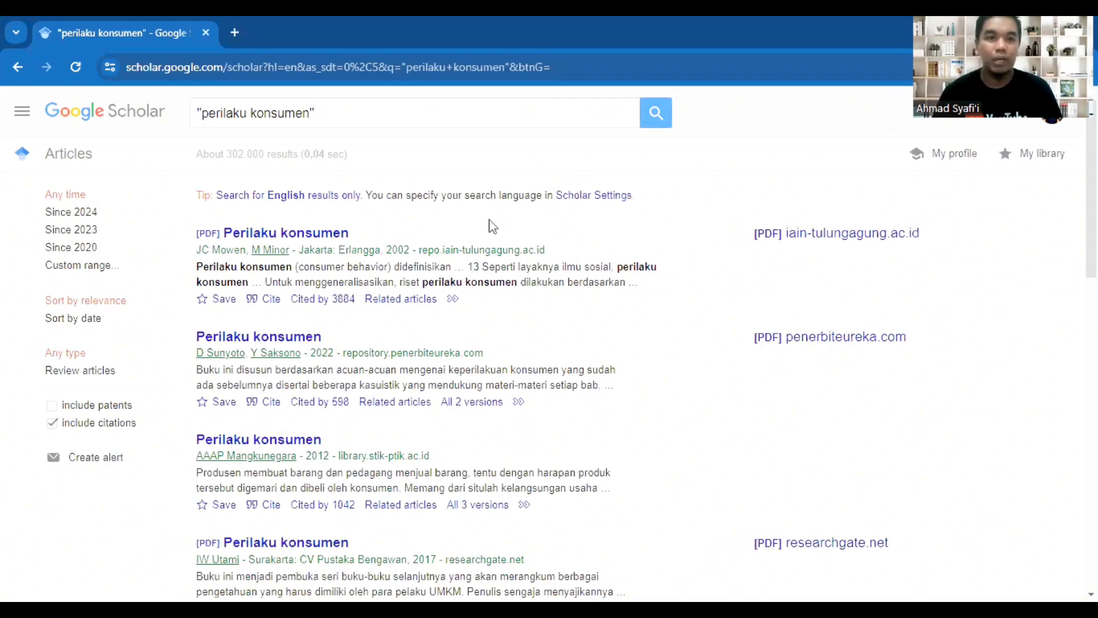
Browse the results for "perilaku konsumen" and open a related search for analisis "perilaku konsumen" in a new tab
{"action": "scroll", "coordinate": [450, 222], "scroll_direction": "down", "scroll_amount": 6}
{"action": "scroll", "coordinate": [450, 224], "scroll_direction": "down", "scroll_amount": 8}
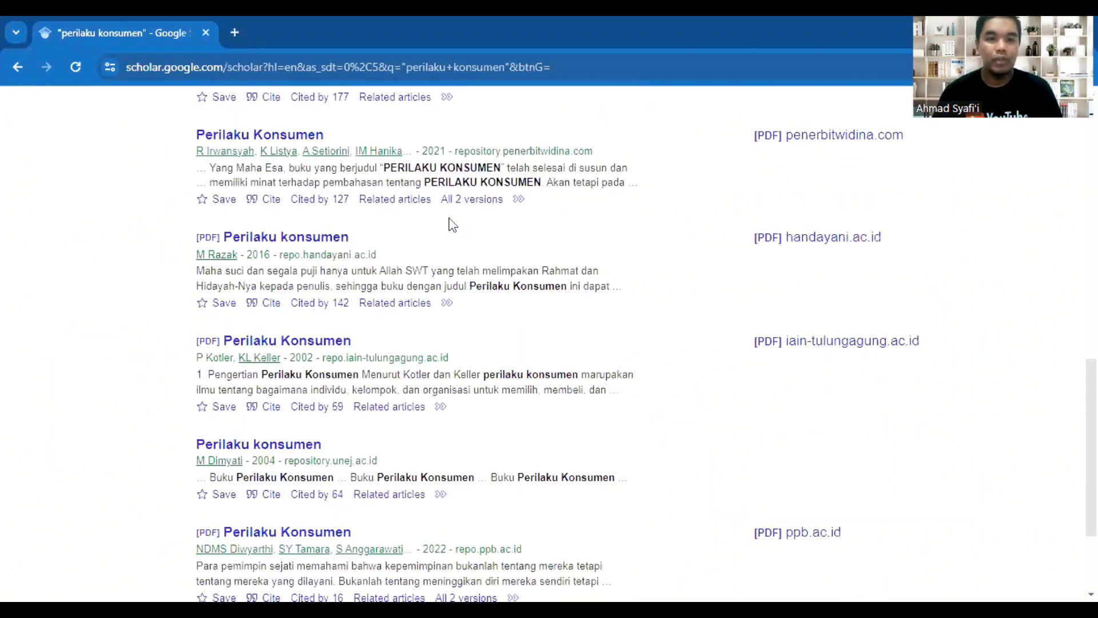
{"action": "scroll", "coordinate": [501, 463], "scroll_direction": "up", "scroll_amount": 14}
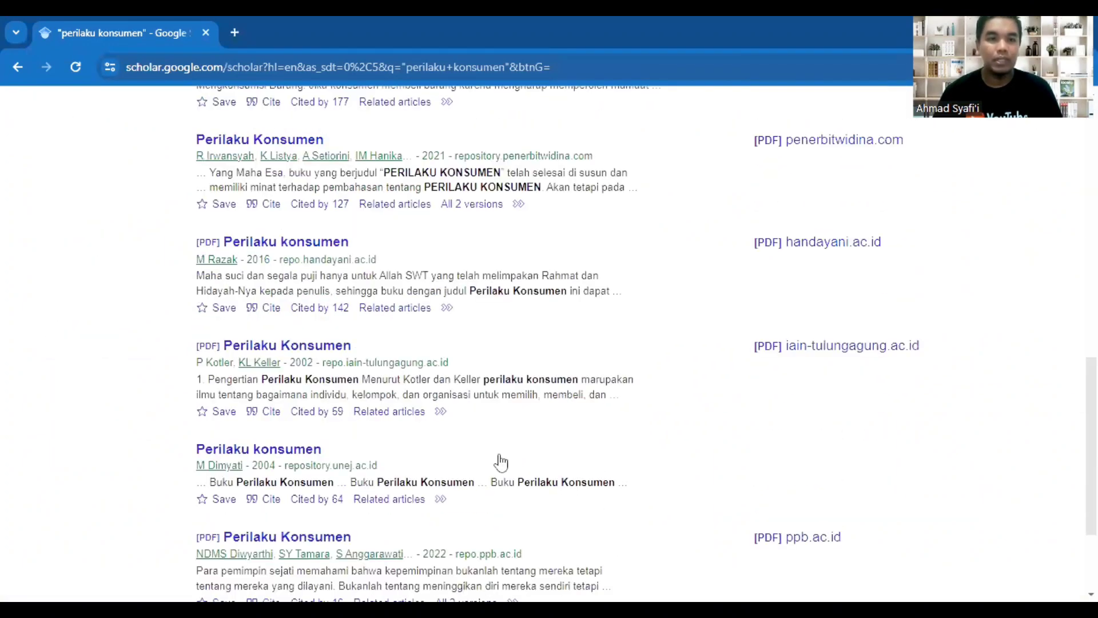
{"action": "middle_click", "coordinate": [87, 109]}
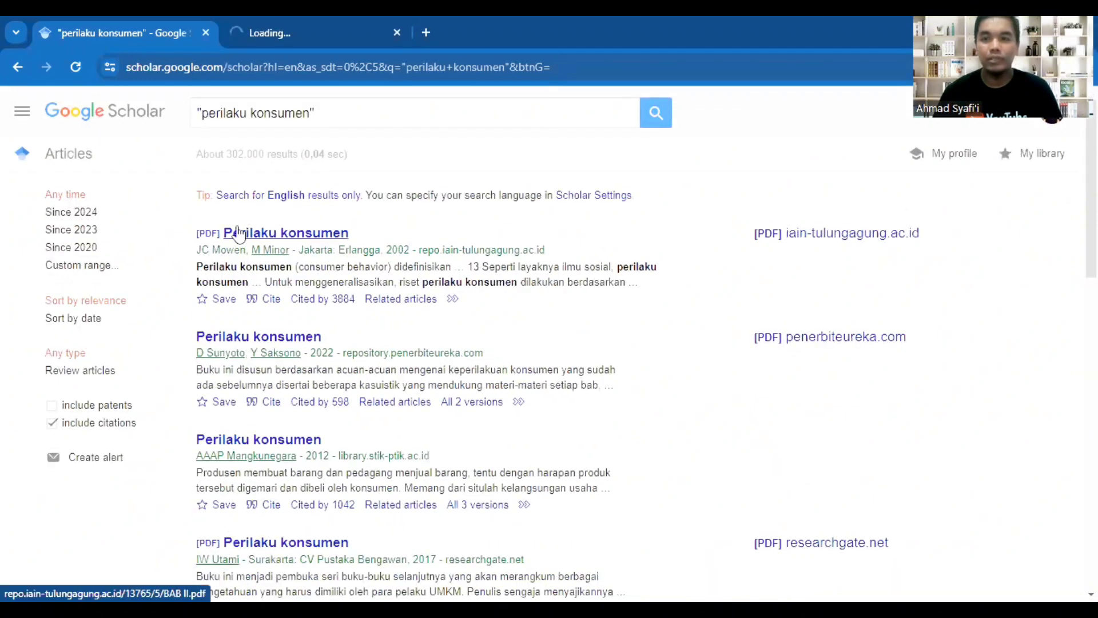
Extend the query with the AND operator and a second quoted phrase, and search for "perilaku konsumen"AND"Covid-19"
{"action": "left_click", "coordinate": [410, 113]}
{"action": "type", "text": "AND\""}
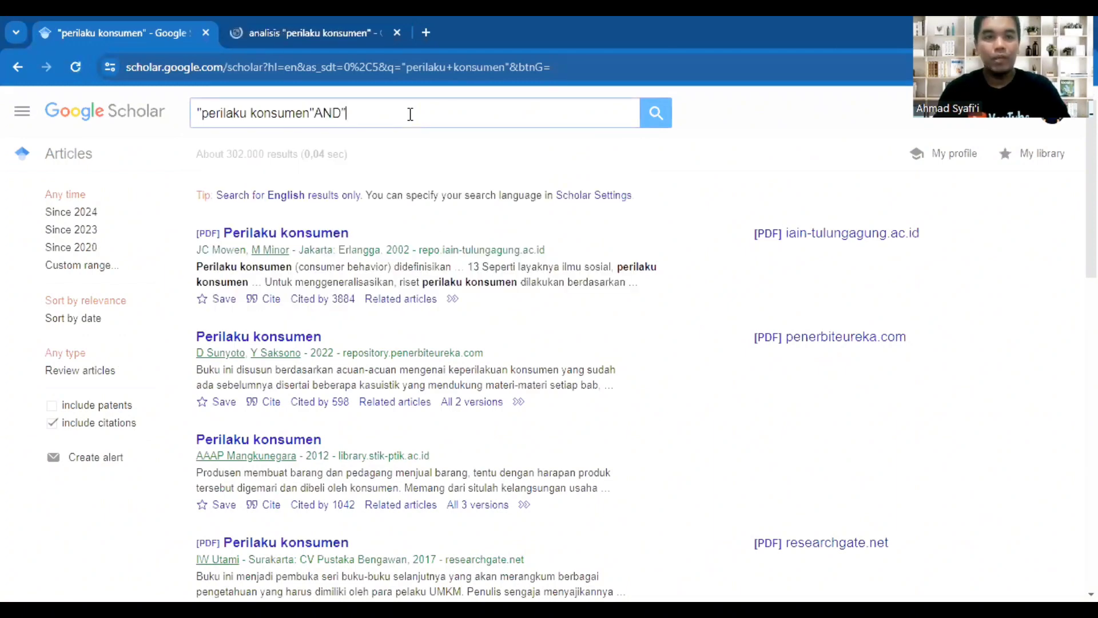
{"action": "type", "text": "C"}
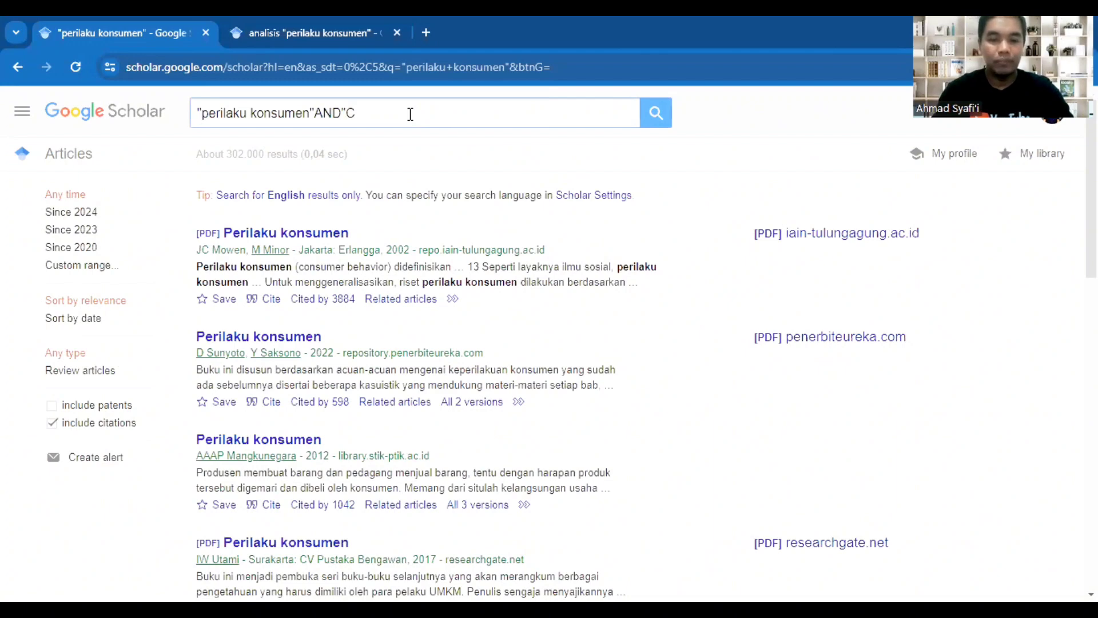
{"action": "type", "text": "ovid-19"}
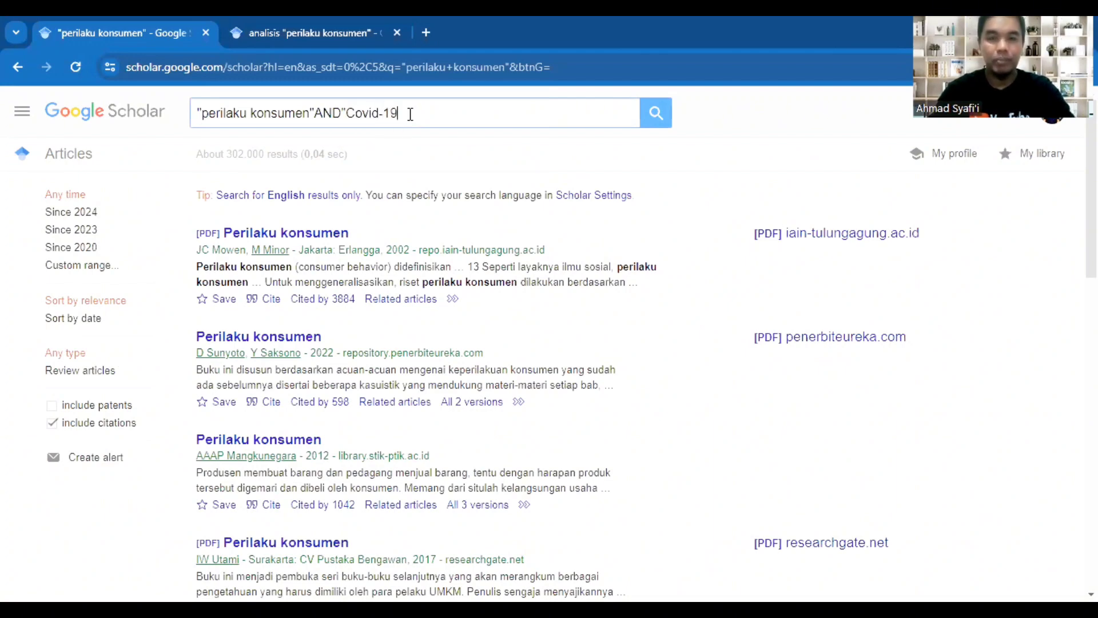
{"action": "key", "text": "BackSpace"}
{"action": "type", "text": "\""}
{"action": "key", "text": "Return"}
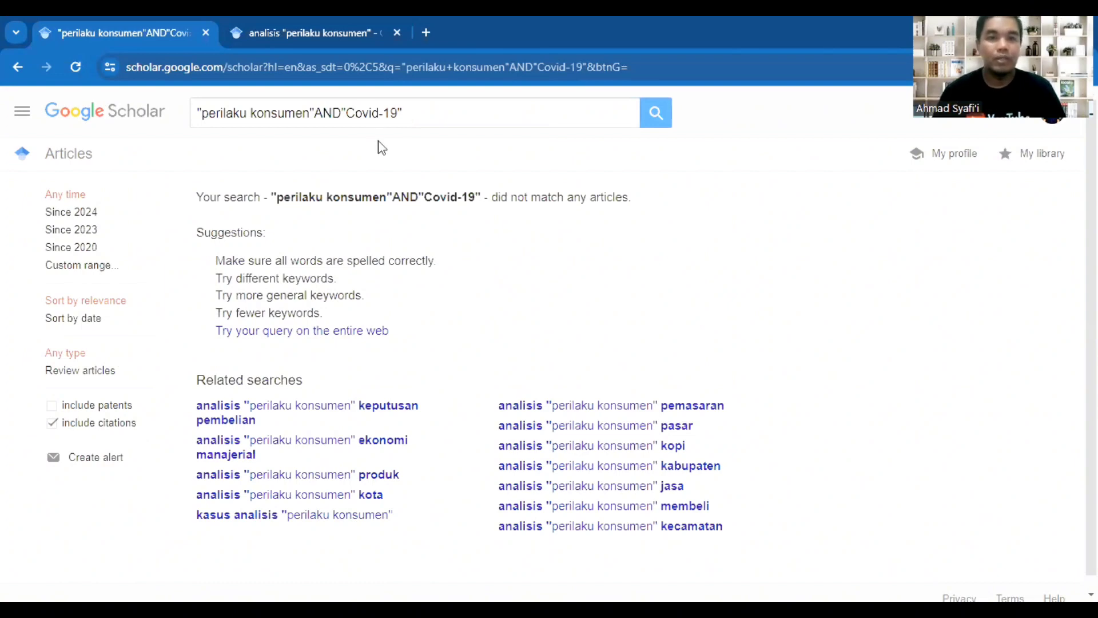
Replace the Covid-19 term with the quoted word analisis and search for "perilaku konsumen"AND "analisis"
{"action": "left_click", "coordinate": [397, 112]}
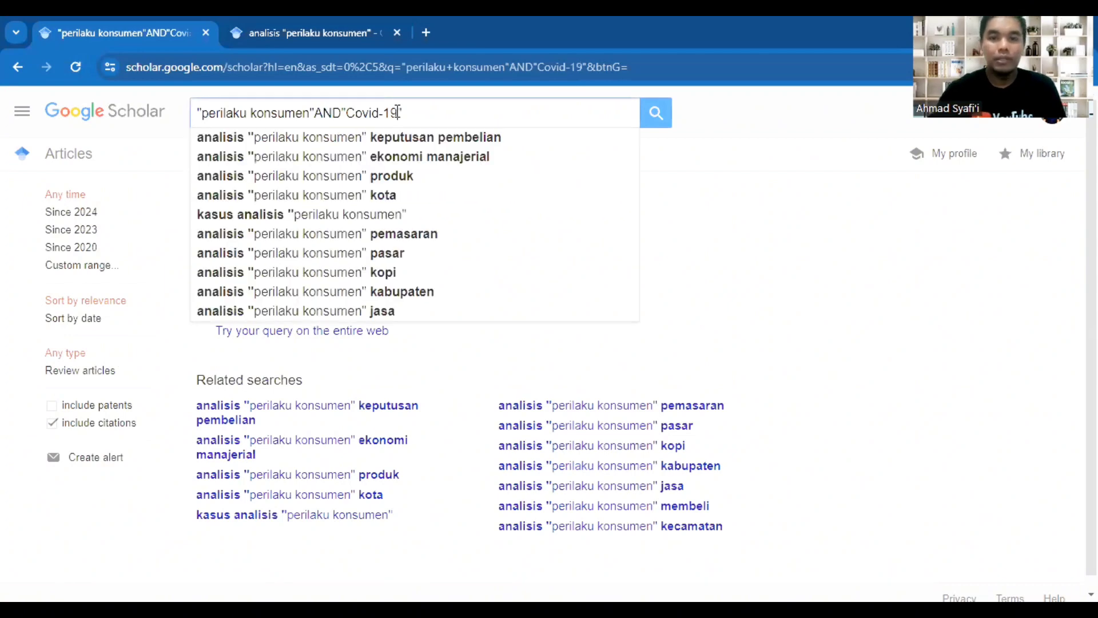
{"action": "key", "text": "BackSpace"}
{"action": "key", "text": "BackSpace"}
{"action": "key", "text": "BackSpace"}
{"action": "key", "text": "BackSpace"}
{"action": "key", "text": "BackSpace"}
{"action": "key", "text": "BackSpace"}
{"action": "key", "text": "BackSpace"}
{"action": "key", "text": "BackSpace"}
{"action": "key", "text": "BackSpace"}
{"action": "key", "text": "BackSpace"}
{"action": "key", "text": "BackSpace"}
{"action": "key", "text": "BackSpace"}
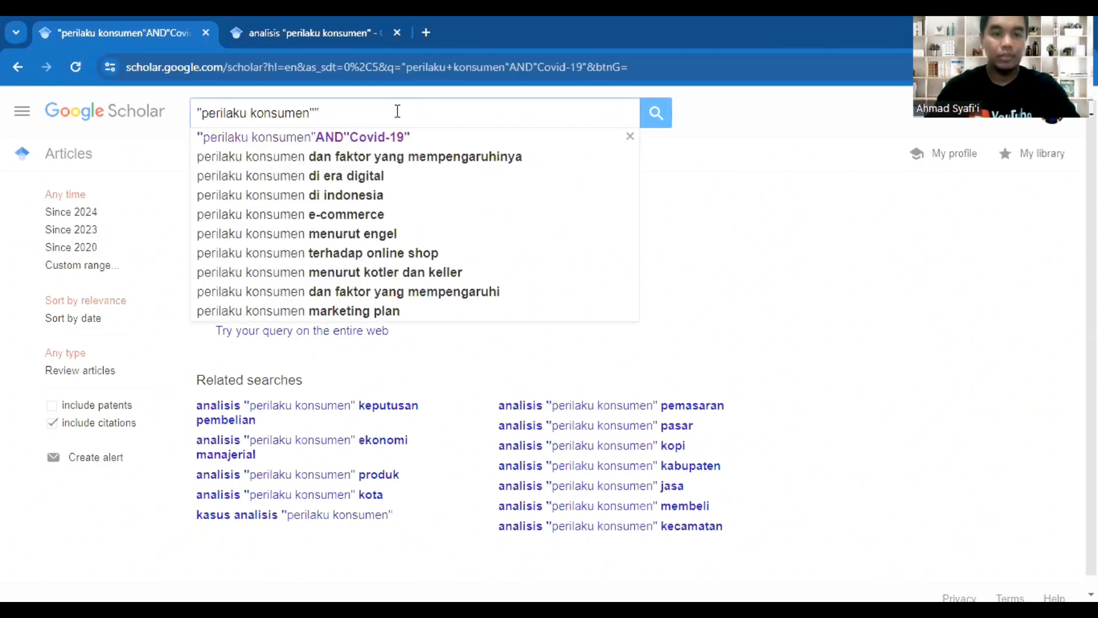
{"action": "type", "text": "AN"}
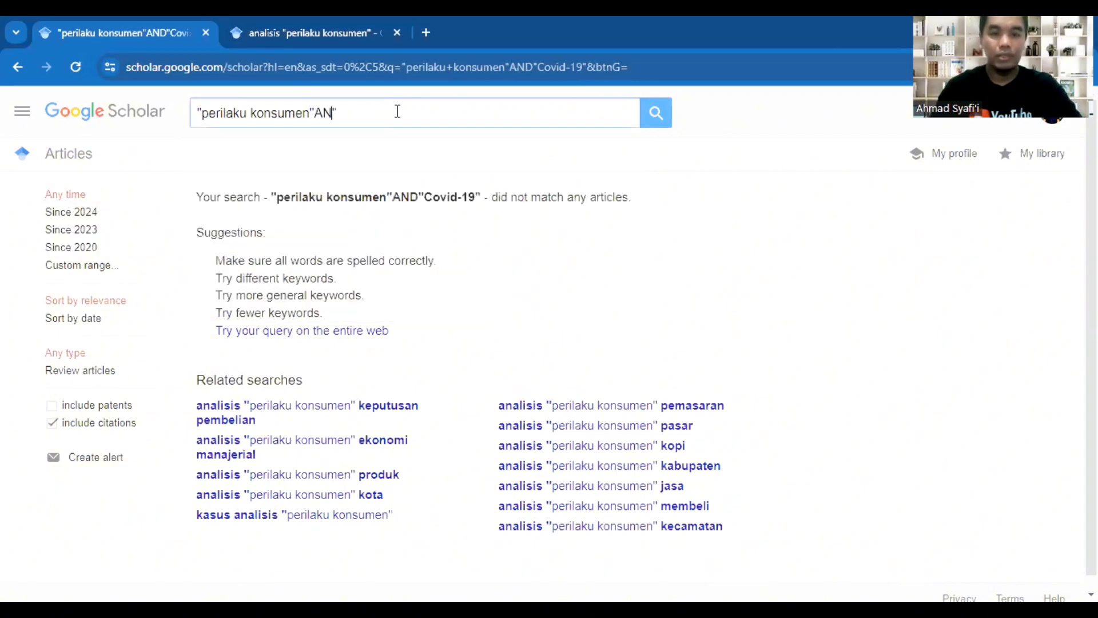
{"action": "type", "text": "D \""}
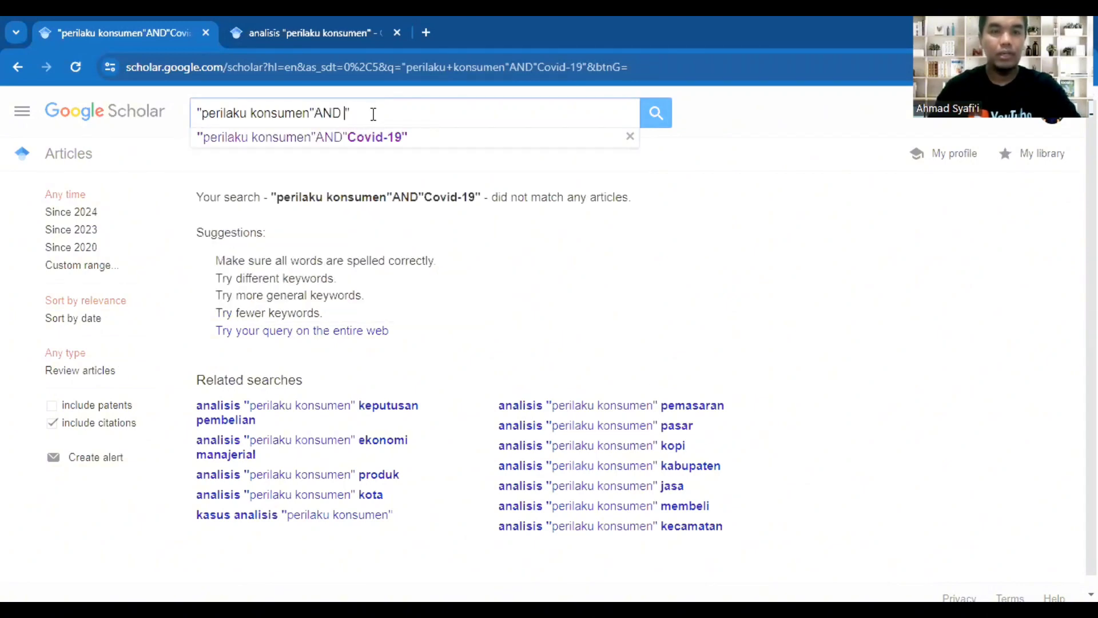
{"action": "type", "text": "ana"}
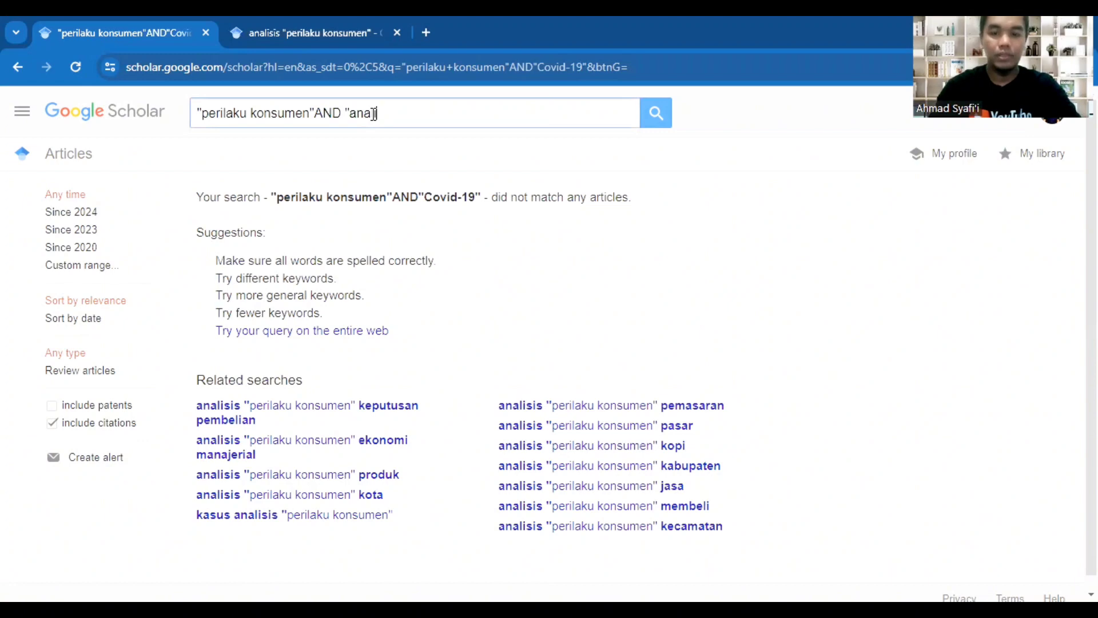
{"action": "type", "text": "lisis"}
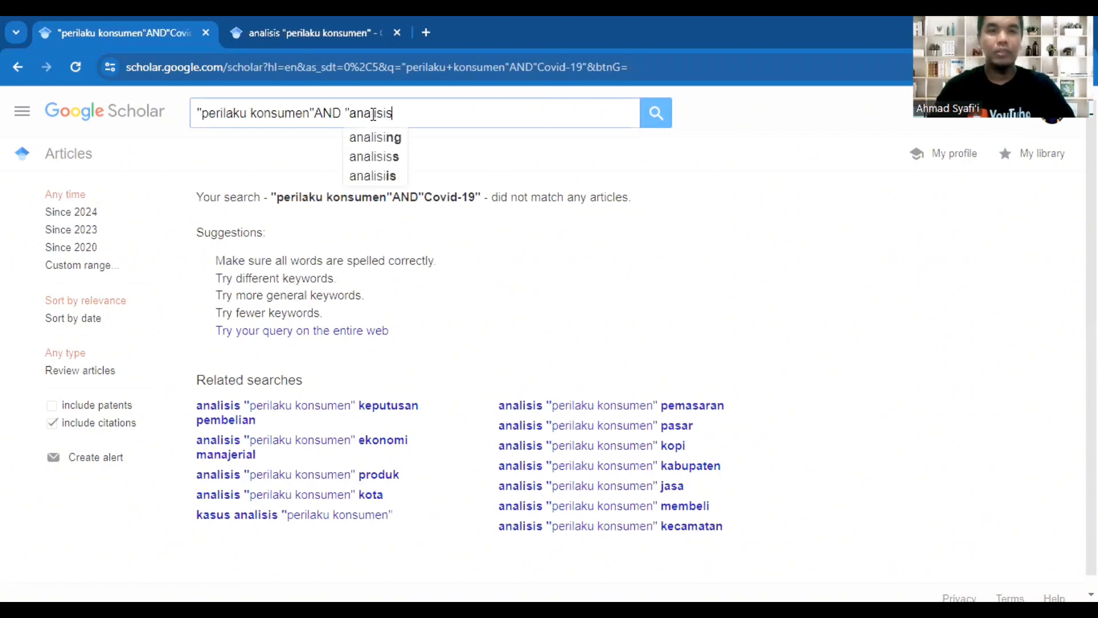
{"action": "type", "text": "\""}
{"action": "key", "text": "Return"}
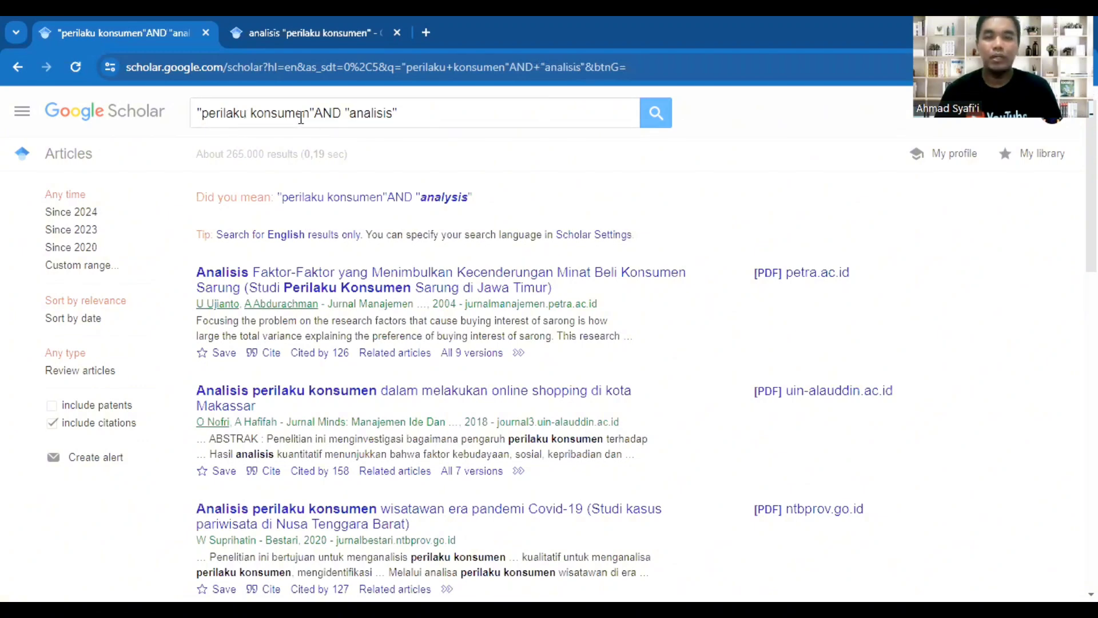
Replace the AND operator with OR and search for "perilaku konsumen"OR "analisis"
{"action": "scroll", "coordinate": [405, 368], "scroll_direction": "down", "scroll_amount": 2}
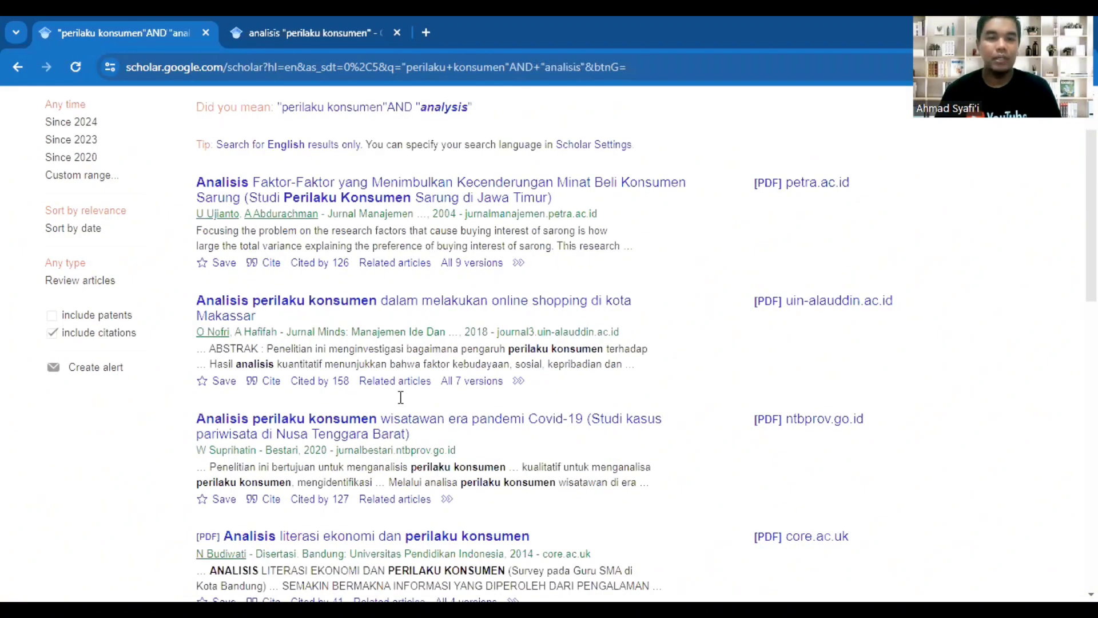
{"action": "scroll", "coordinate": [406, 389], "scroll_direction": "up", "scroll_amount": 2}
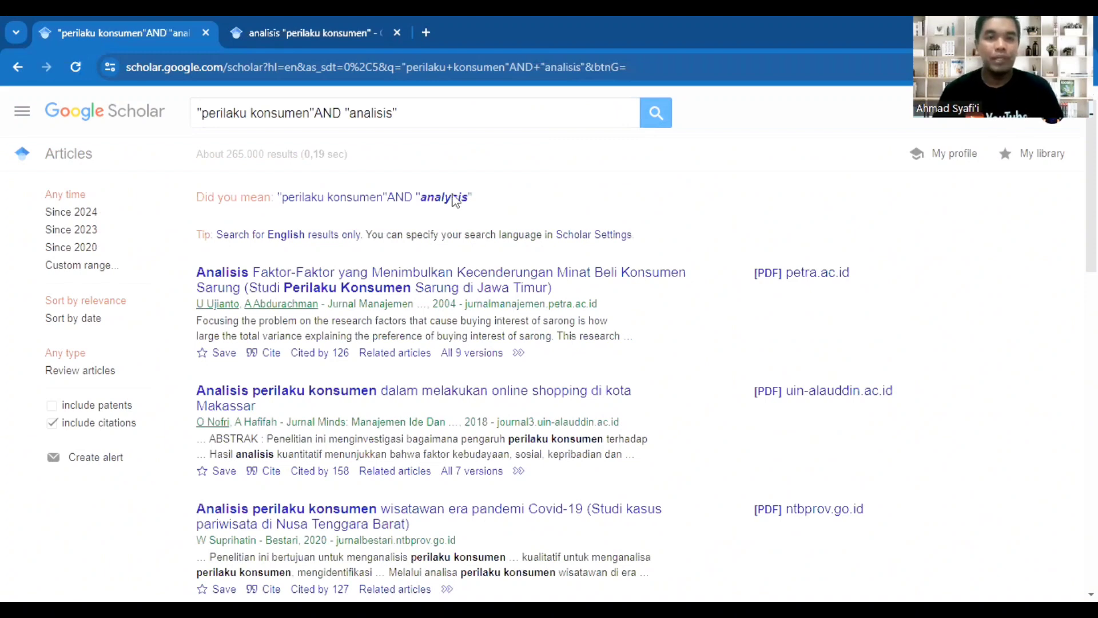
{"action": "left_click", "coordinate": [328, 103]}
{"action": "double_click", "coordinate": [329, 103]}
{"action": "key", "text": "BackSpace"}
{"action": "type", "text": "OR"}
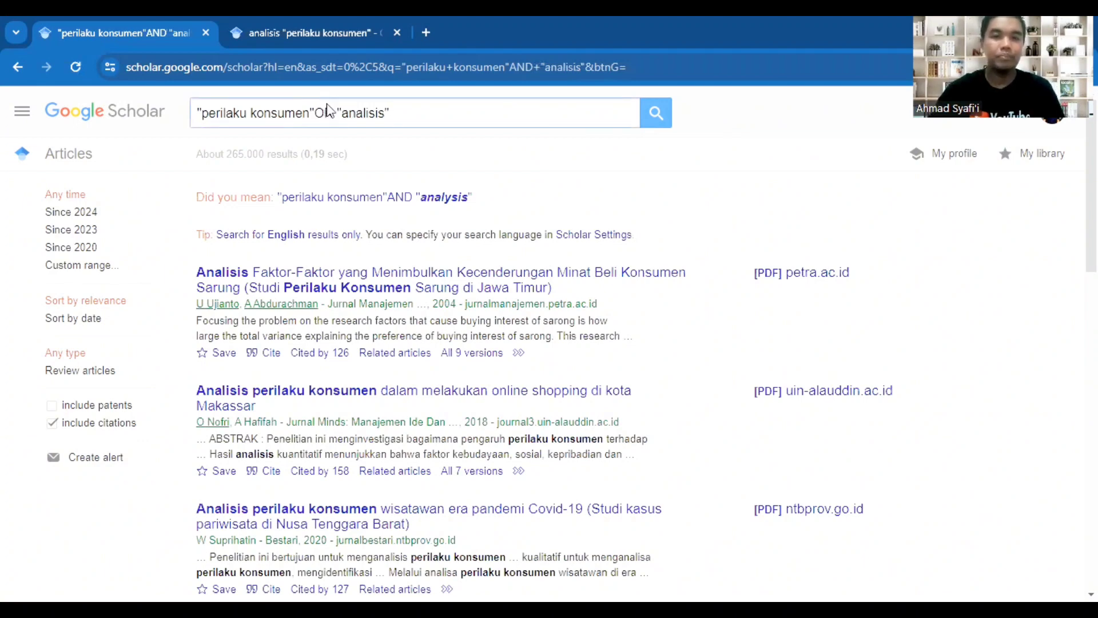
{"action": "key", "text": "Return"}
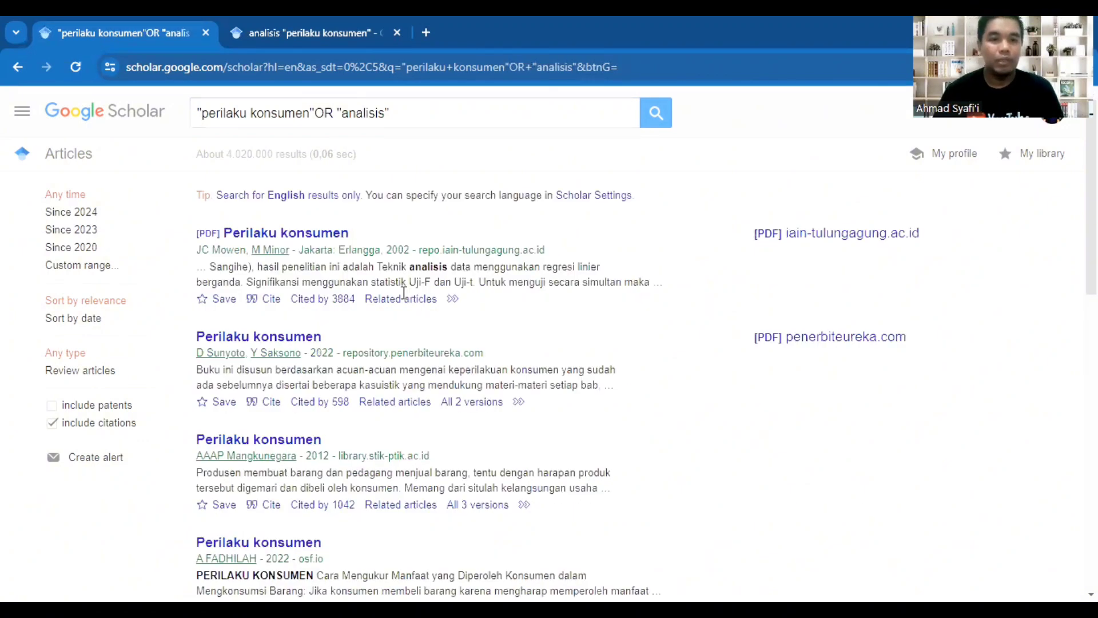
Look through the first page of results for either term, continue to page 2 and examine its articles
{"action": "scroll", "coordinate": [404, 298], "scroll_direction": "down", "scroll_amount": 8}
{"action": "scroll", "coordinate": [404, 298], "scroll_direction": "down", "scroll_amount": 5}
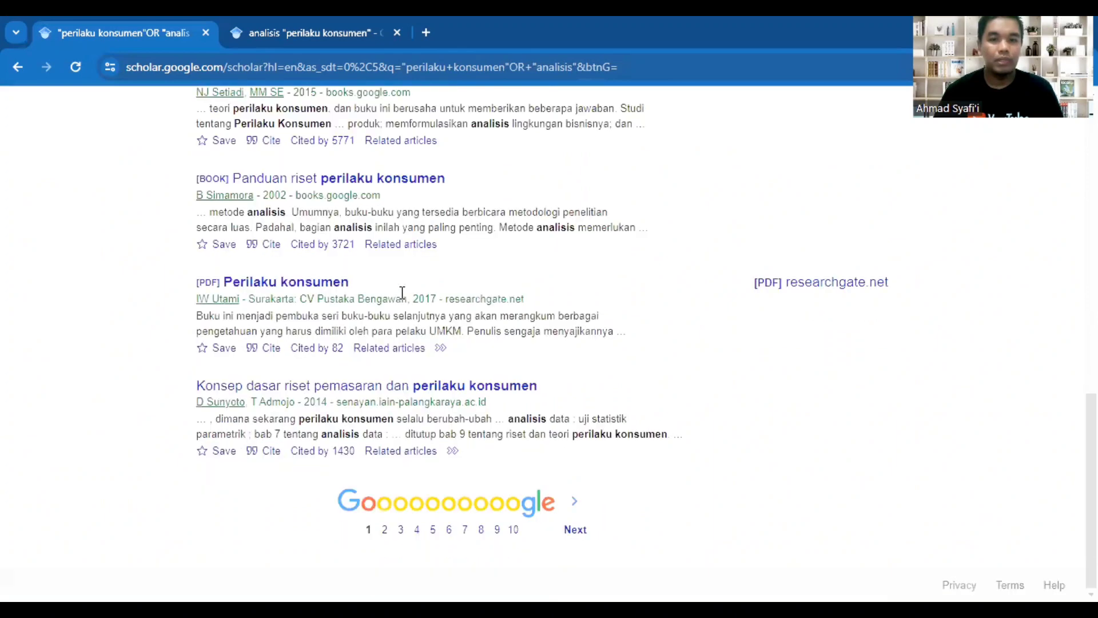
{"action": "left_click", "coordinate": [574, 526]}
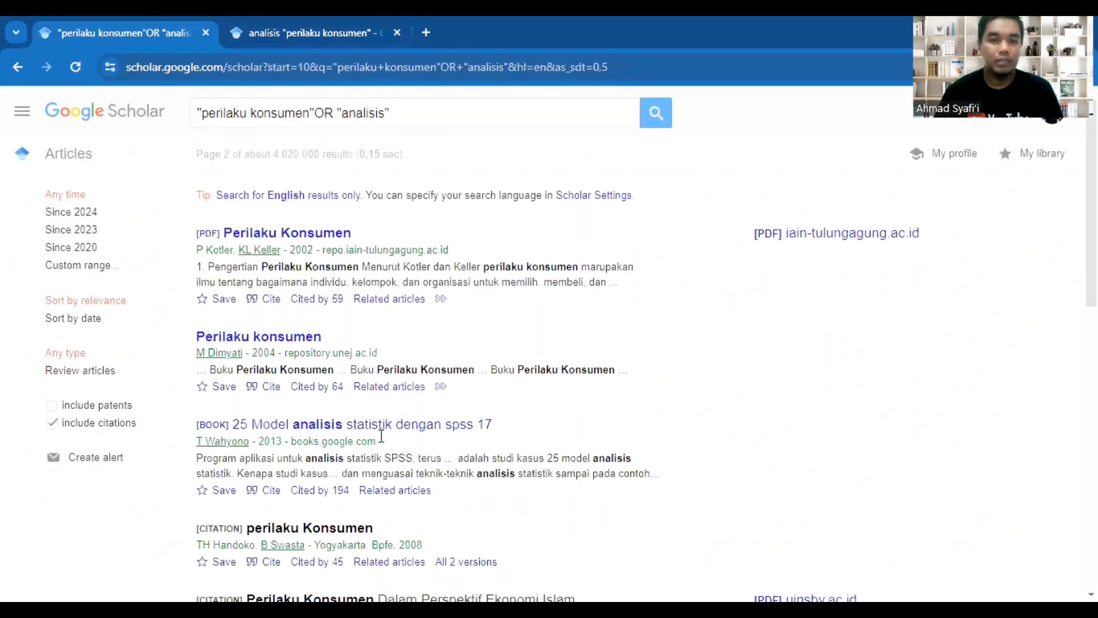
{"action": "scroll", "coordinate": [403, 461], "scroll_direction": "down", "scroll_amount": 5}
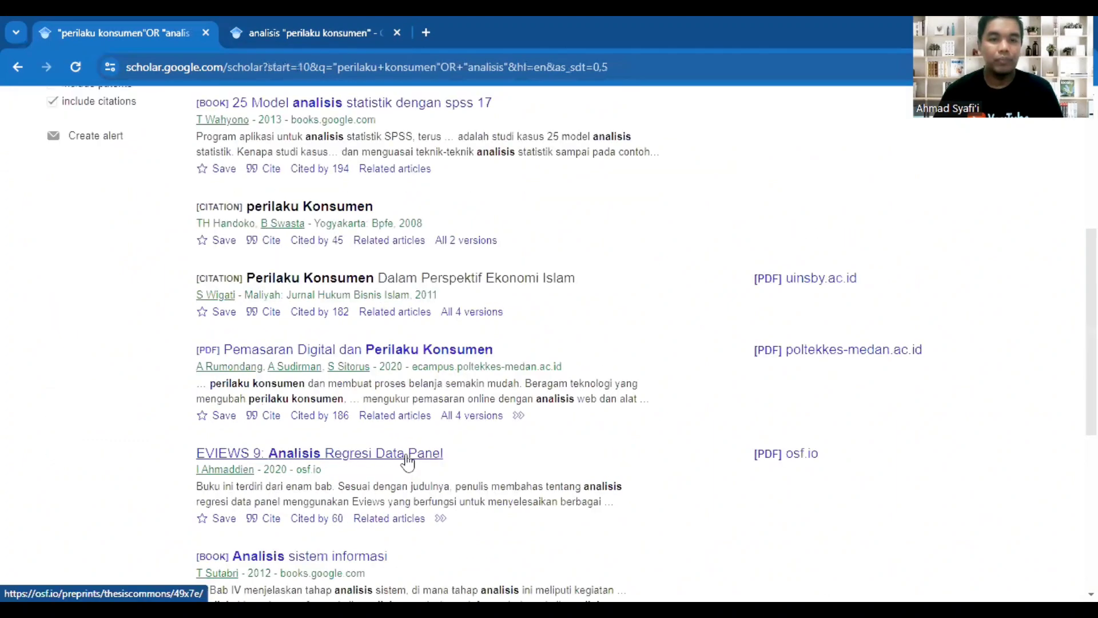
{"action": "scroll", "coordinate": [412, 458], "scroll_direction": "up", "scroll_amount": 5}
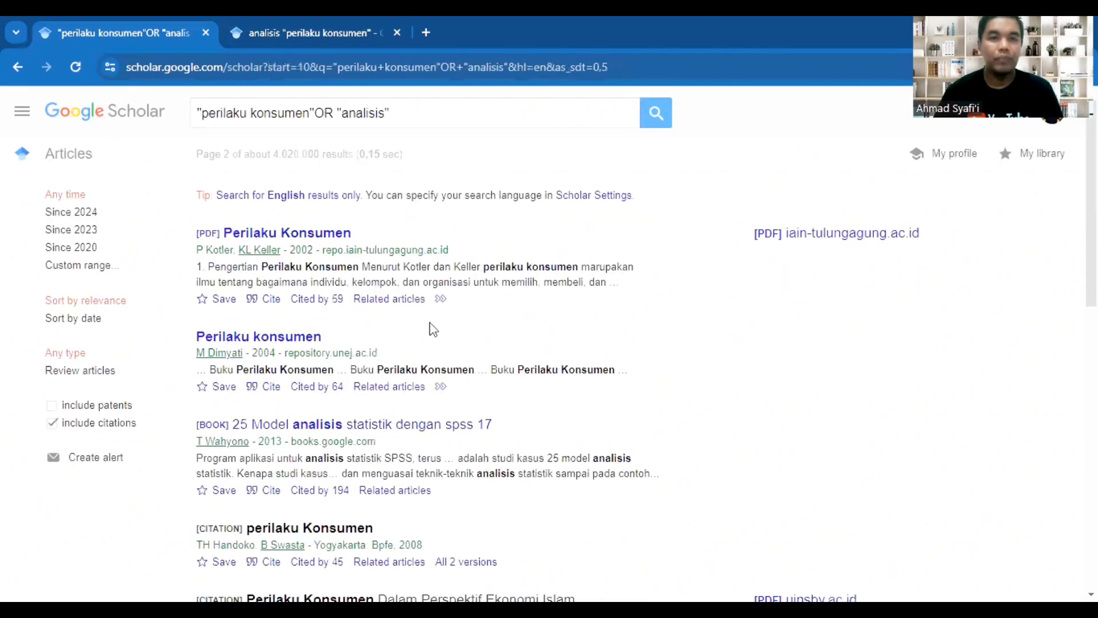
Lengthen the second phrase to "analisis kebijakan" and search for "perilaku konsumen"OR "analisis kebijakan"
{"action": "left_click", "coordinate": [386, 114]}
{"action": "type", "text": "k"}
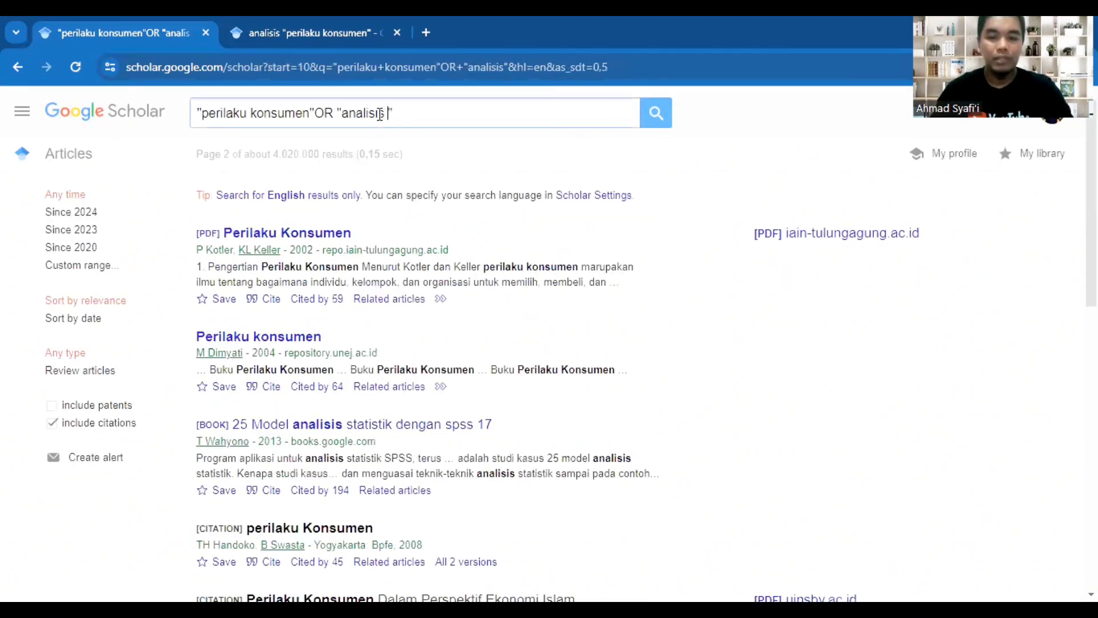
{"action": "type", "text": "ebijakan"}
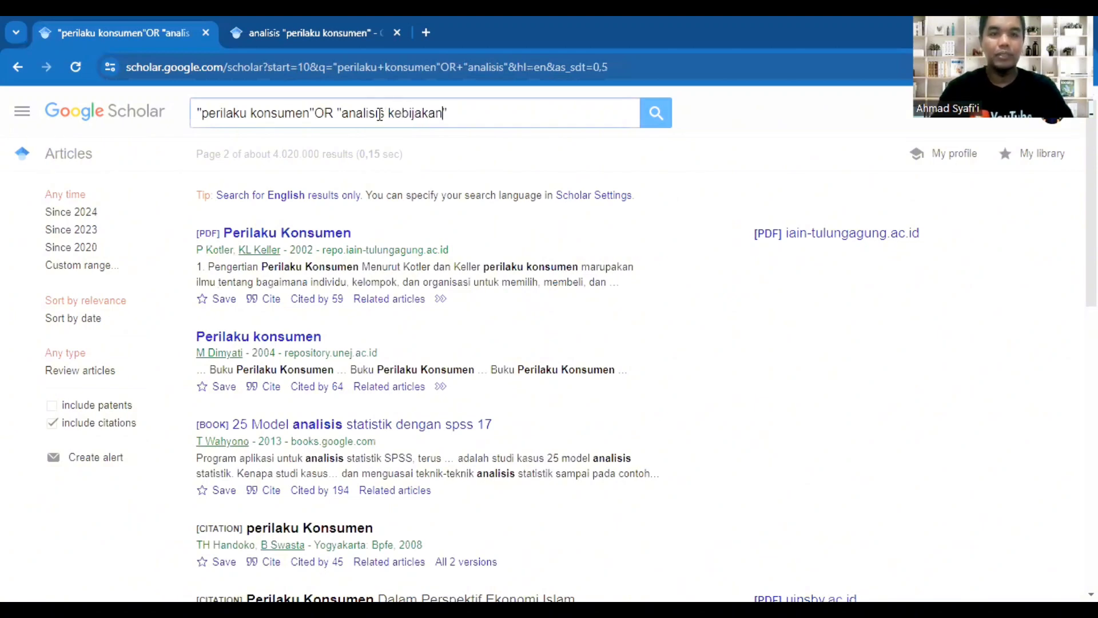
{"action": "key", "text": "Return"}
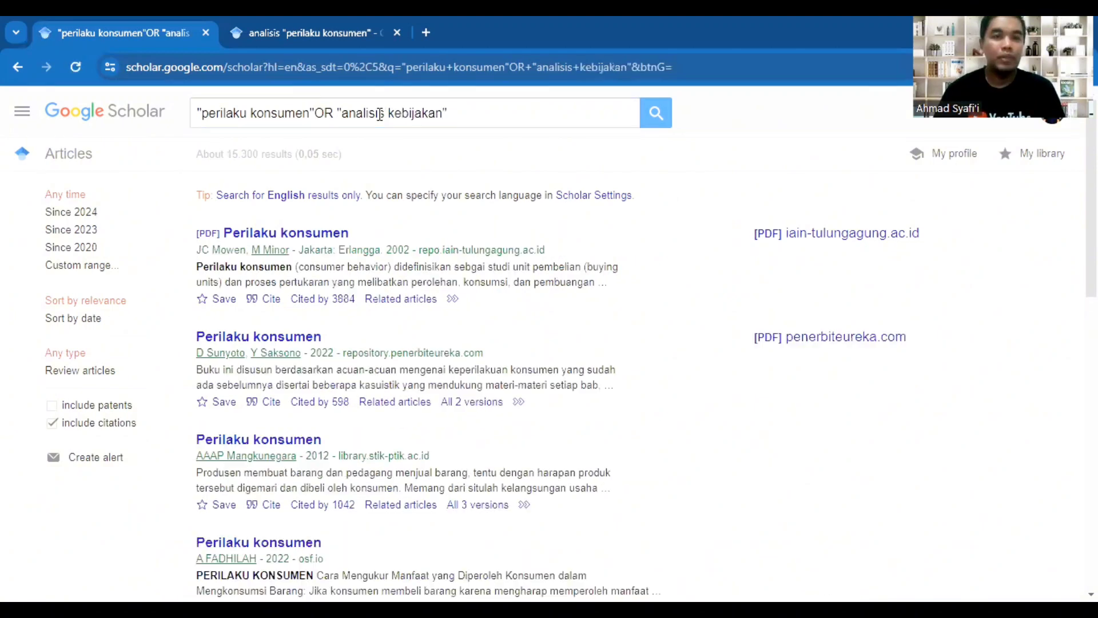
Review the results for the lengthened OR query and go to the second results page
{"action": "scroll", "coordinate": [368, 196], "scroll_direction": "down", "scroll_amount": 9}
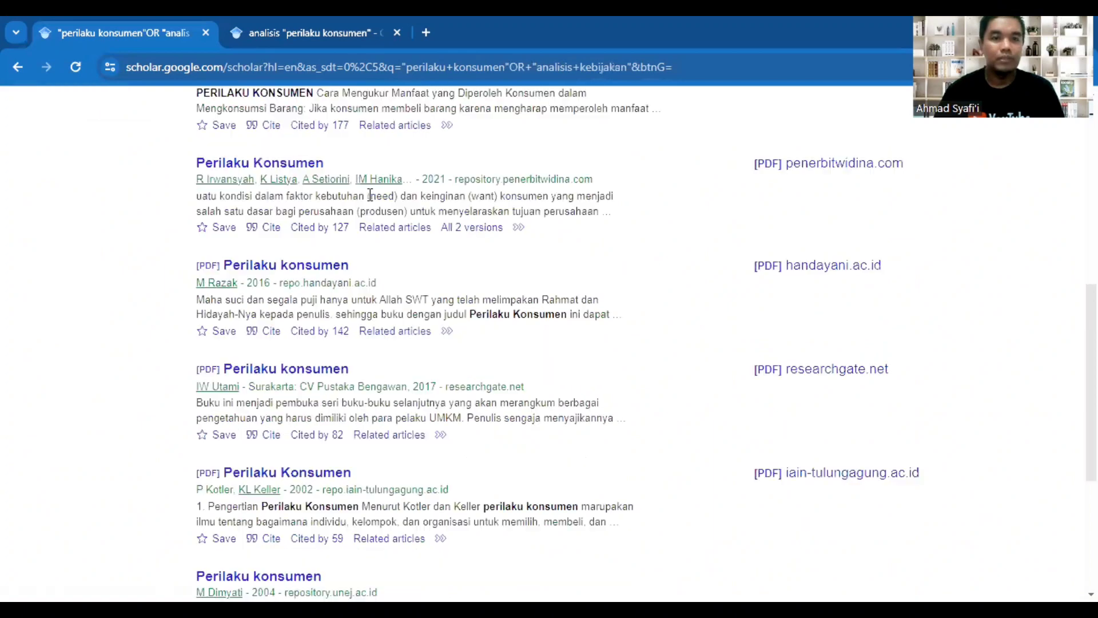
{"action": "scroll", "coordinate": [368, 196], "scroll_direction": "down", "scroll_amount": 5}
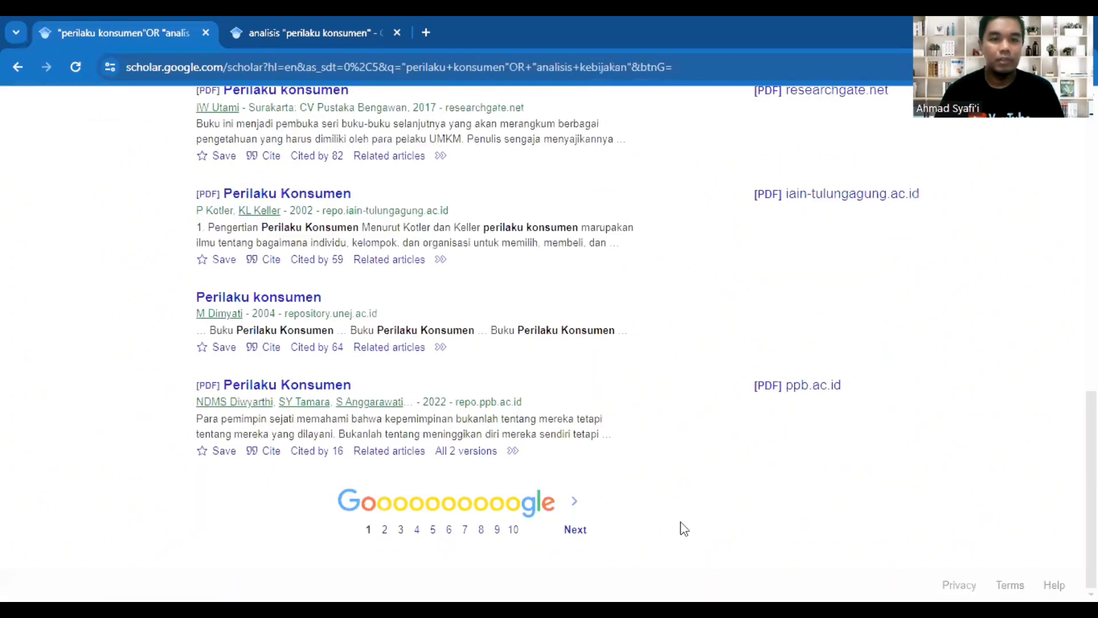
{"action": "left_click", "coordinate": [573, 531]}
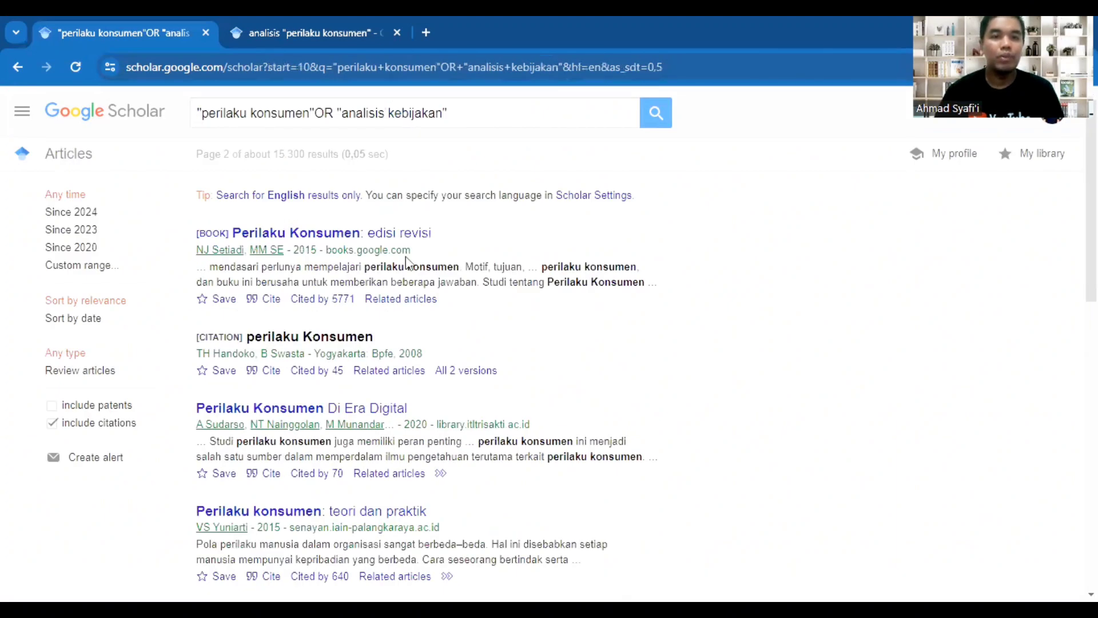
Remove the OR term, restrict the query to PDF files and search for "perilaku konsumen"filetype:pdf
{"action": "left_click", "coordinate": [459, 114]}
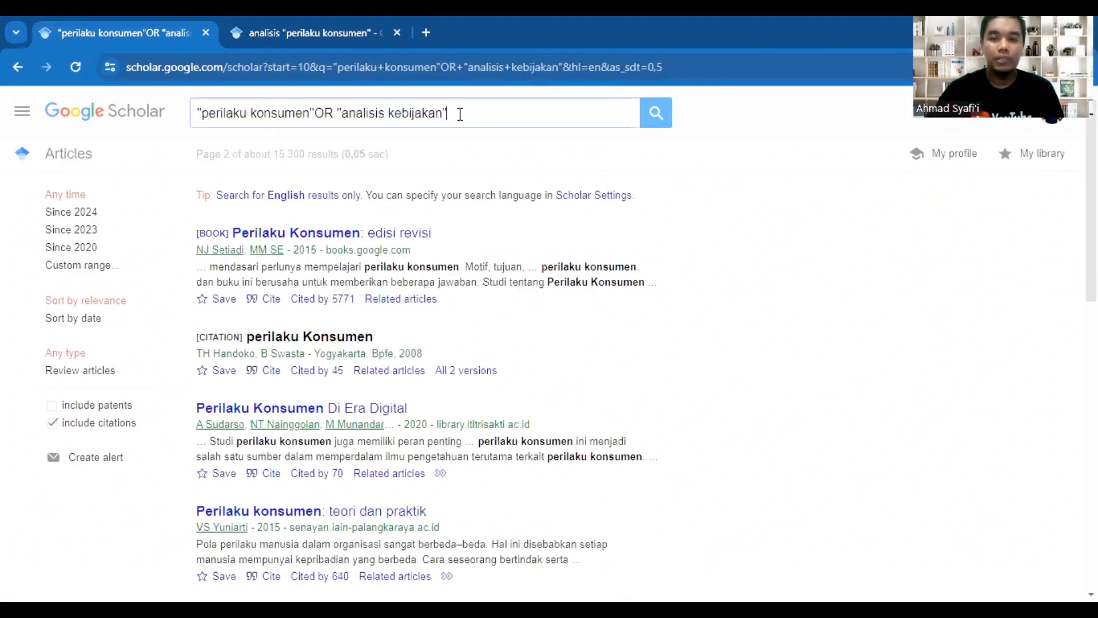
{"action": "key", "text": "BackSpace"}
{"action": "key", "text": "BackSpace"}
{"action": "key", "text": "BackSpace"}
{"action": "key", "text": "BackSpace"}
{"action": "key", "text": "BackSpace"}
{"action": "key", "text": "BackSpace"}
{"action": "key", "text": "BackSpace"}
{"action": "key", "text": "BackSpace"}
{"action": "key", "text": "BackSpace"}
{"action": "key", "text": "BackSpace"}
{"action": "key", "text": "BackSpace"}
{"action": "key", "text": "BackSpace"}
{"action": "key", "text": "BackSpace"}
{"action": "key", "text": "BackSpace"}
{"action": "key", "text": "BackSpace"}
{"action": "key", "text": "BackSpace"}
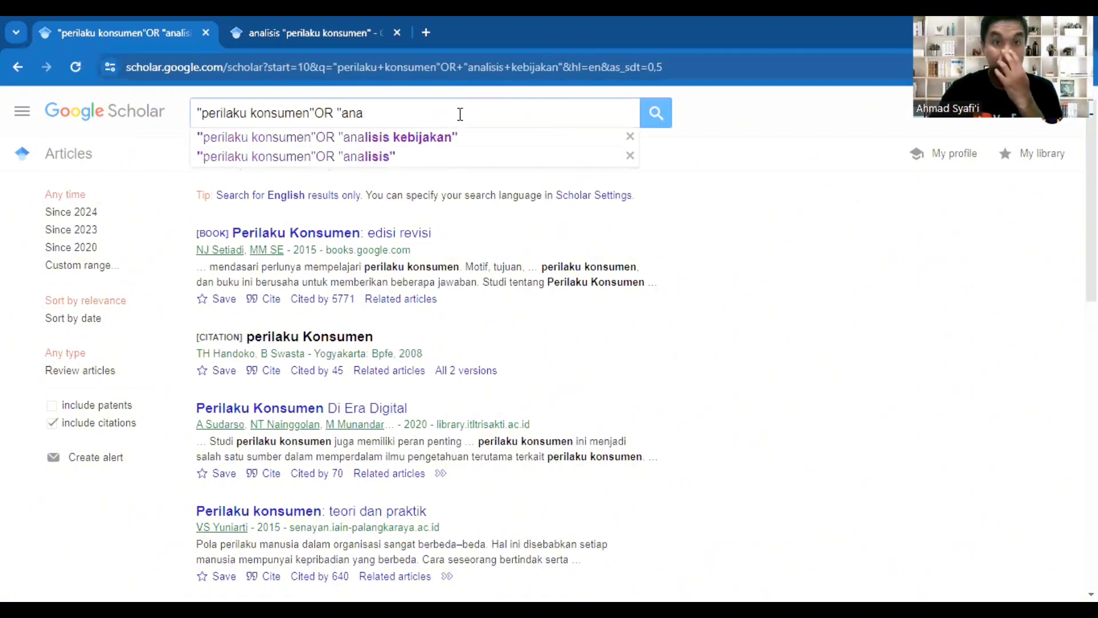
{"action": "key", "text": "BackSpace"}
{"action": "key", "text": "BackSpace"}
{"action": "key", "text": "BackSpace"}
{"action": "key", "text": "BackSpace"}
{"action": "key", "text": "BackSpace"}
{"action": "key", "text": "BackSpace"}
{"action": "key", "text": "BackSpace"}
{"action": "key", "text": "BackSpace"}
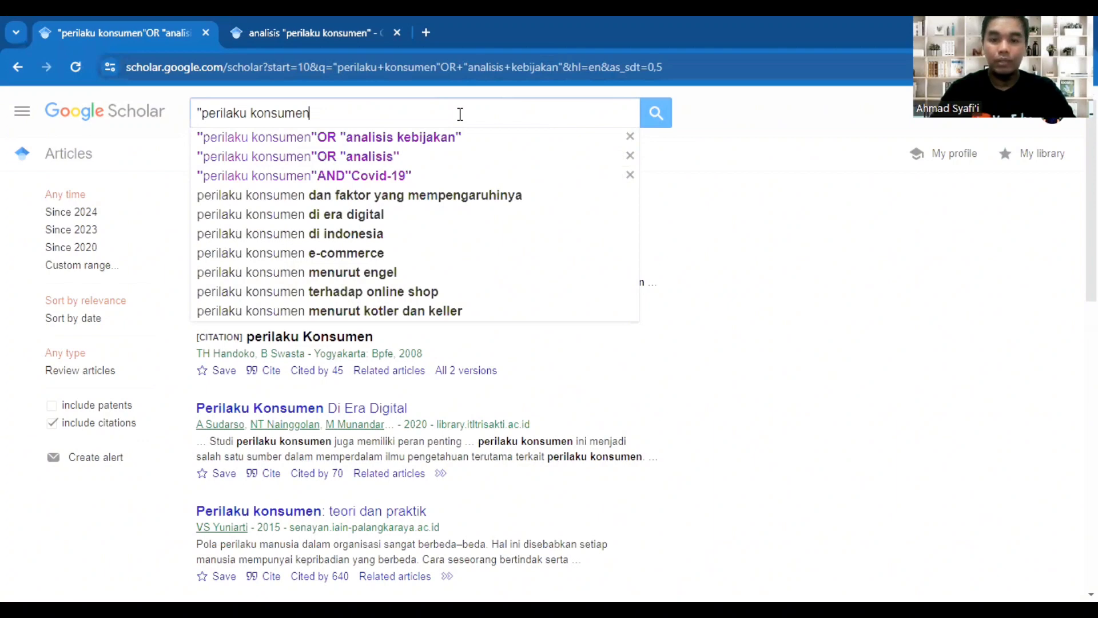
{"action": "type", "text": "\"fil"}
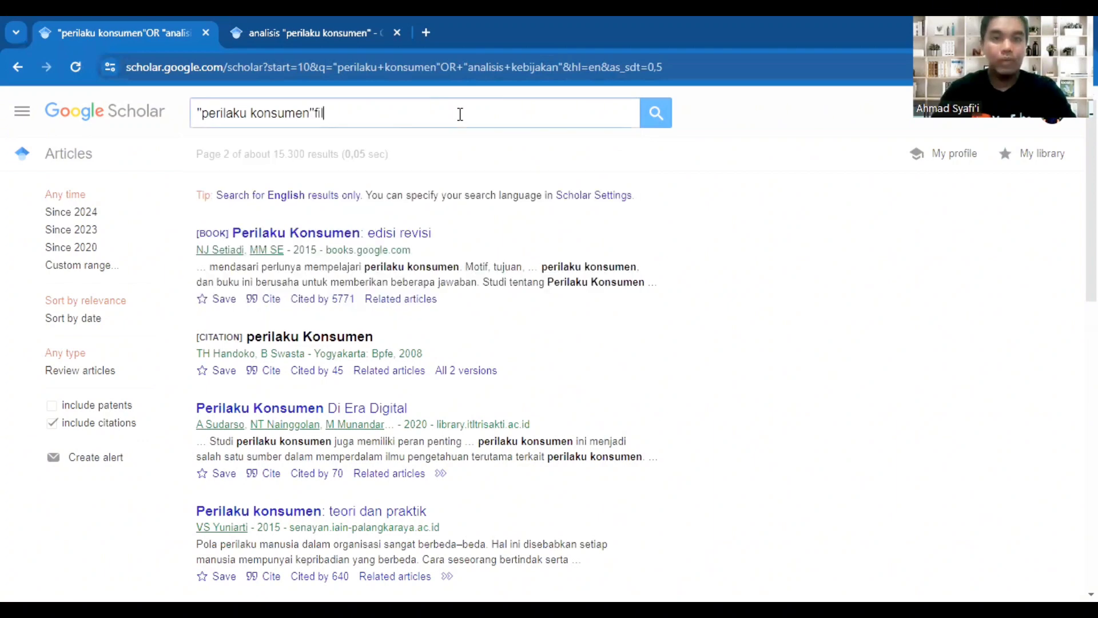
{"action": "type", "text": "etype"}
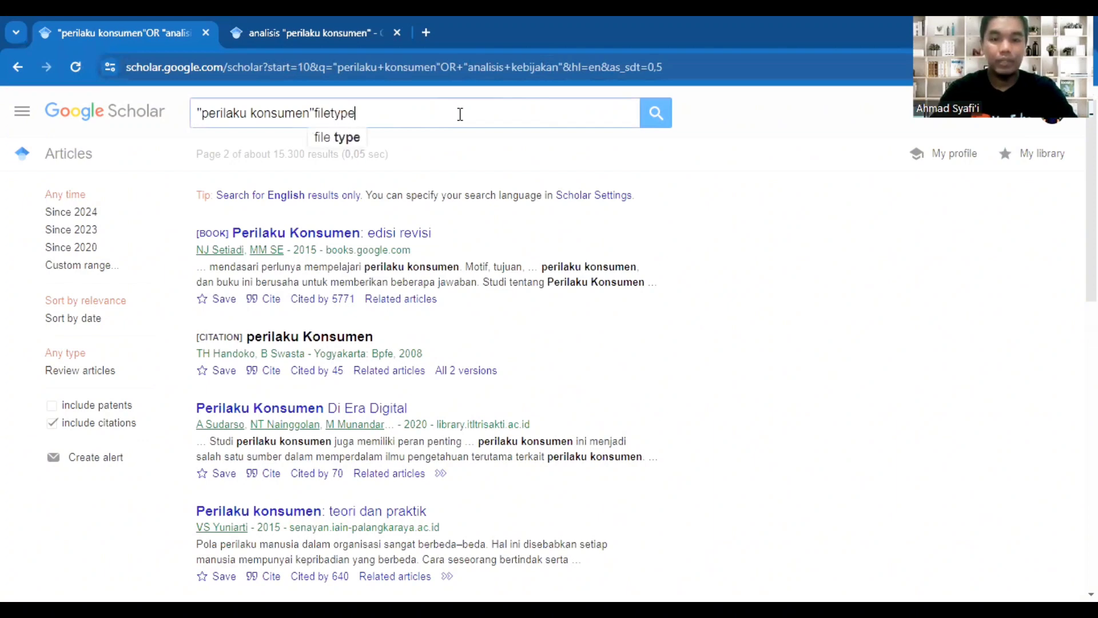
{"action": "type", "text": ":pd"}
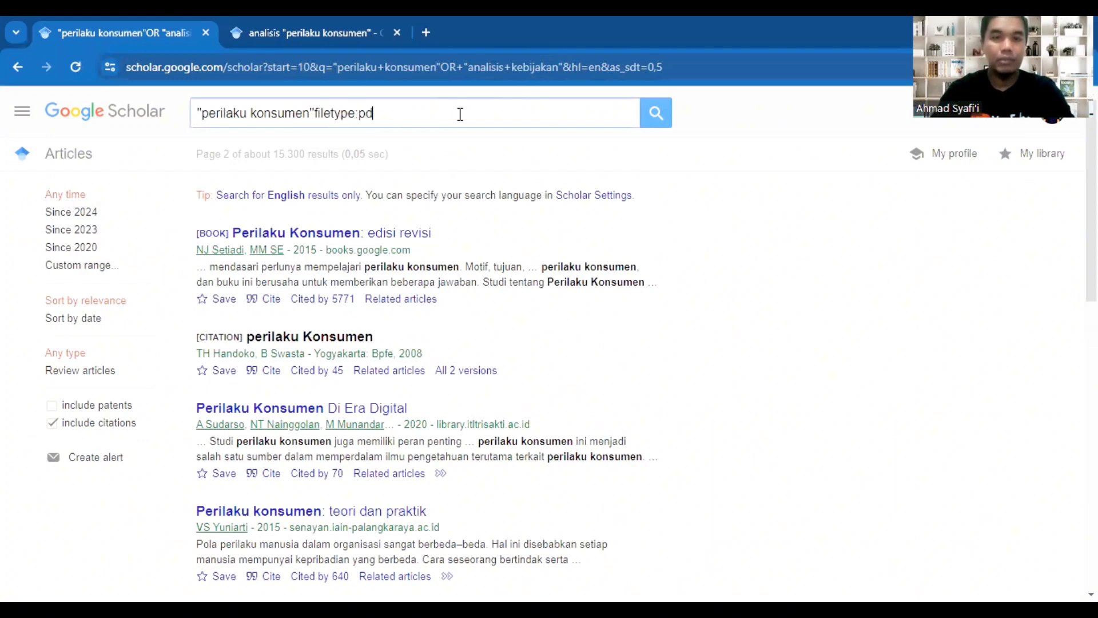
{"action": "type", "text": "f"}
{"action": "key", "text": "Return"}
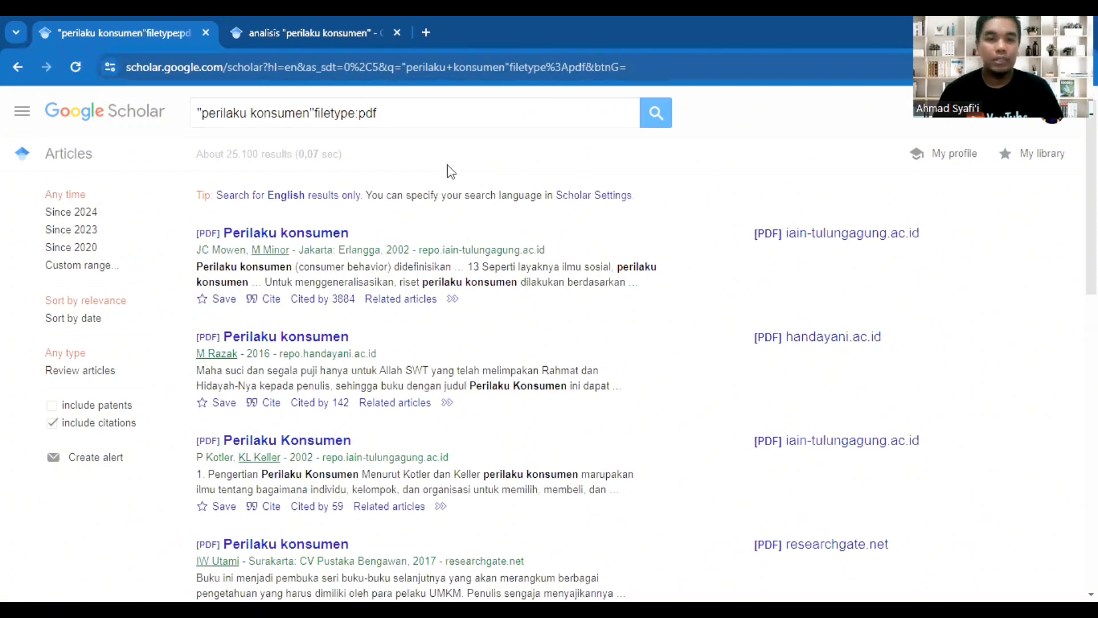
Review the PDF-only results on the first page, go to page 10 and return to the start of its list
{"action": "scroll", "coordinate": [441, 169], "scroll_direction": "down", "scroll_amount": 3}
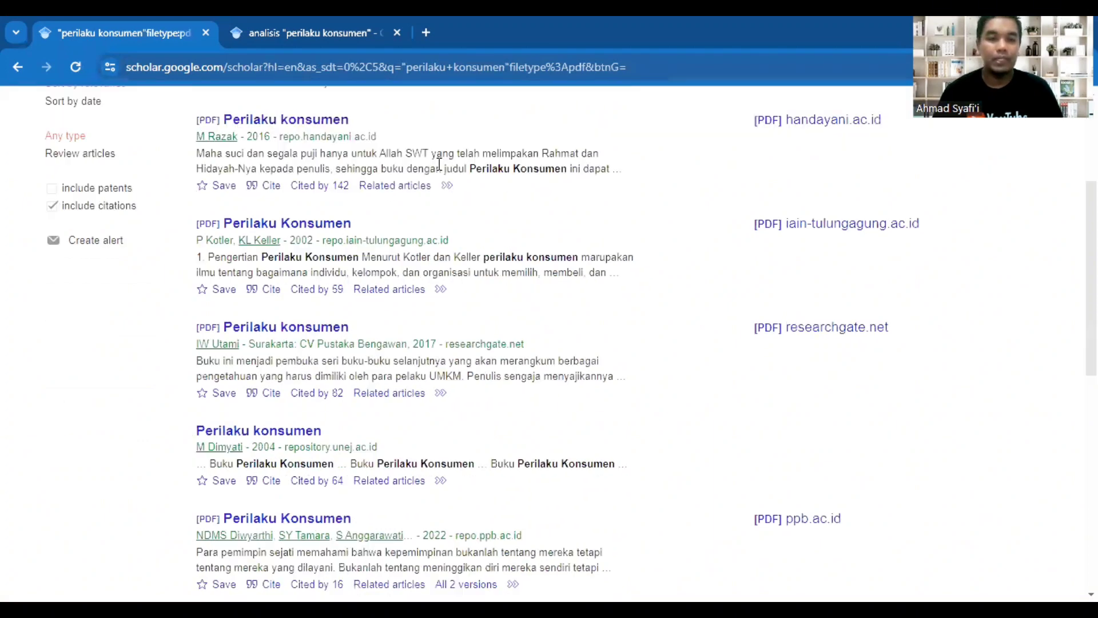
{"action": "scroll", "coordinate": [439, 171], "scroll_direction": "down", "scroll_amount": 5}
{"action": "scroll", "coordinate": [337, 135], "scroll_direction": "up", "scroll_amount": 10}
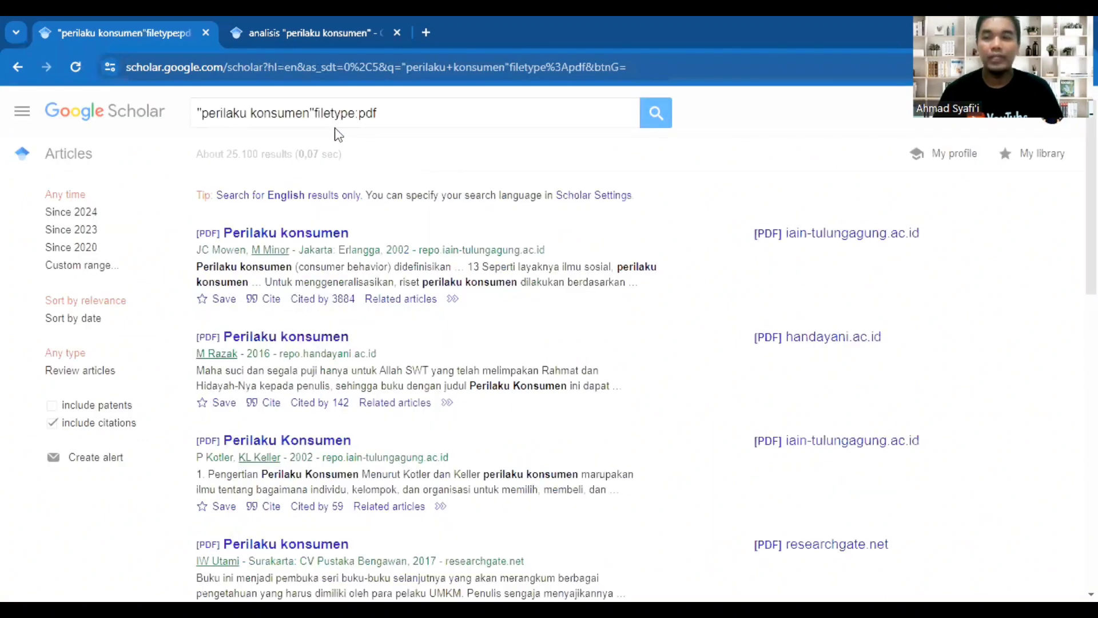
{"action": "scroll", "coordinate": [417, 221], "scroll_direction": "down", "scroll_amount": 1}
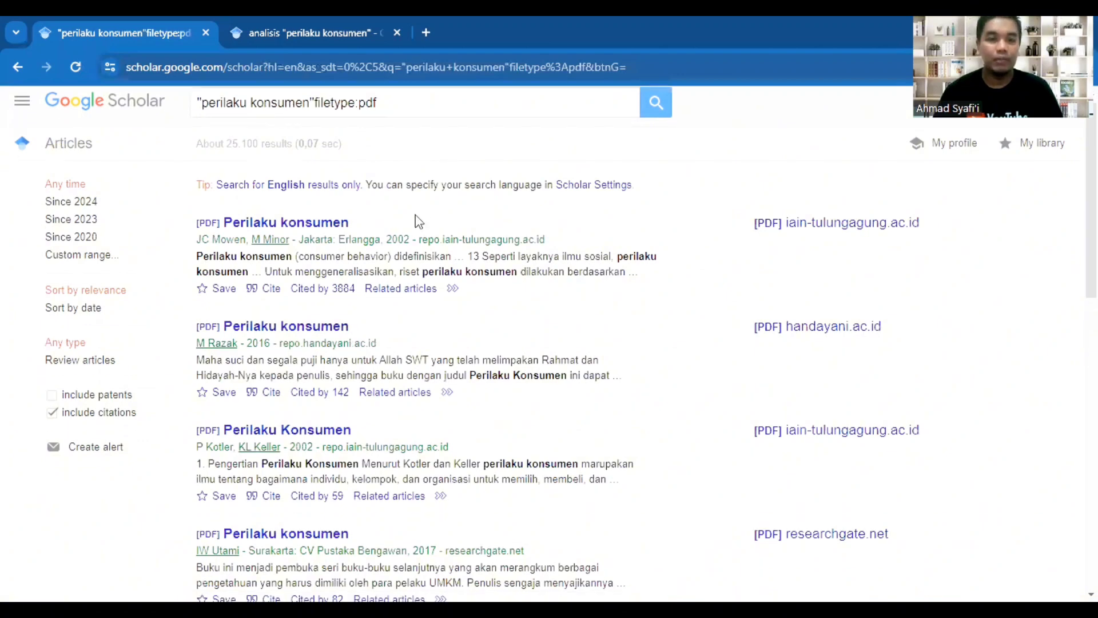
{"action": "scroll", "coordinate": [429, 234], "scroll_direction": "down", "scroll_amount": 15}
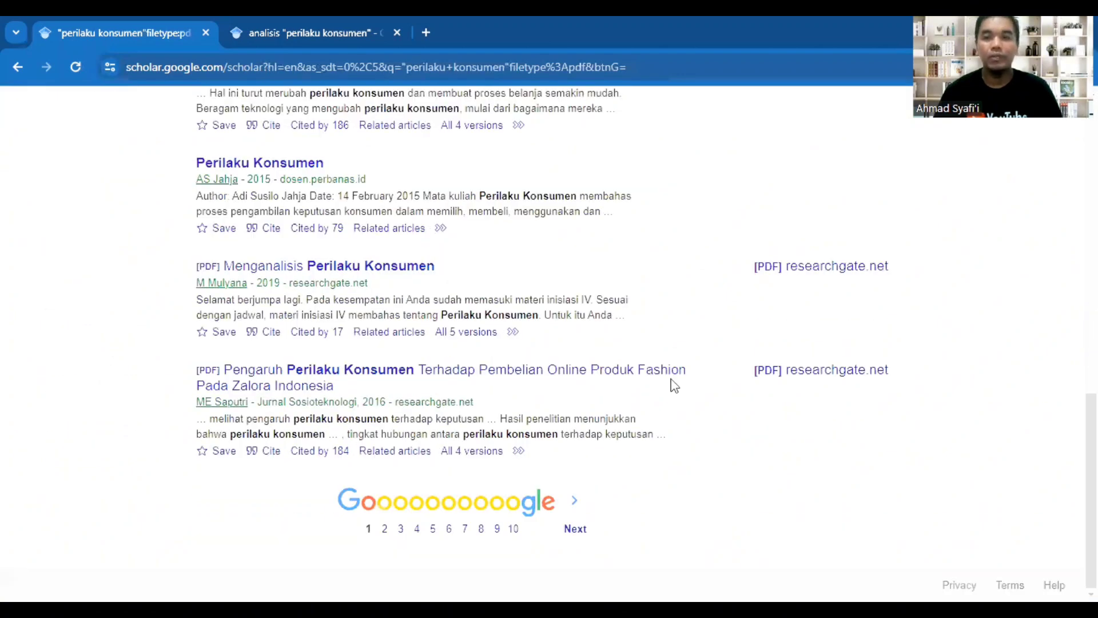
{"action": "scroll", "coordinate": [761, 241], "scroll_direction": "up", "scroll_amount": 15}
{"action": "scroll", "coordinate": [772, 312], "scroll_direction": "down", "scroll_amount": 15}
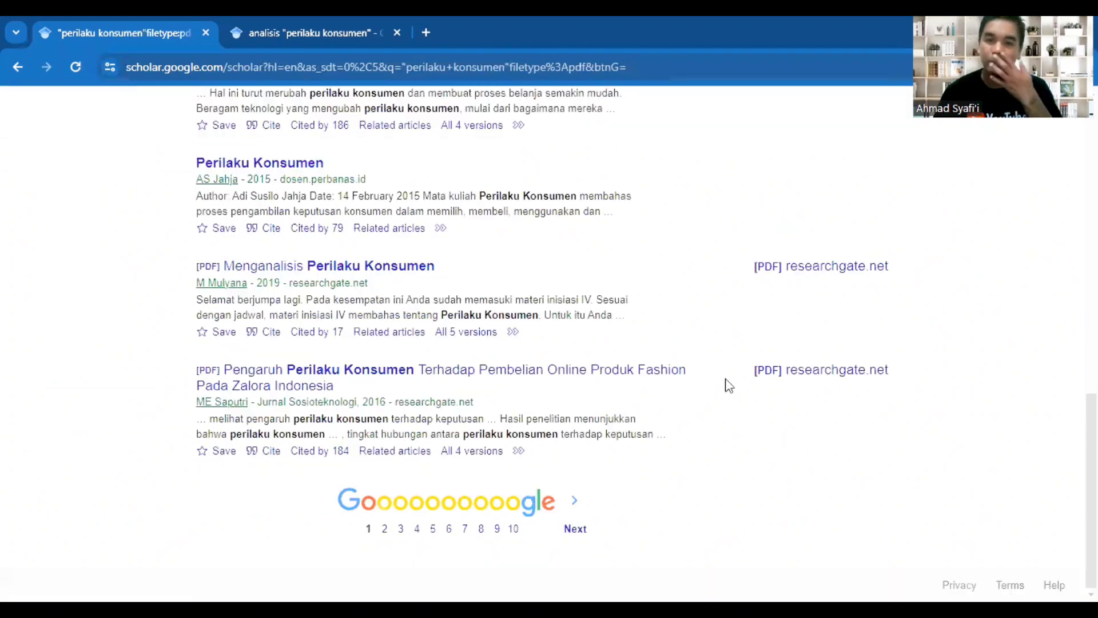
{"action": "left_click", "coordinate": [513, 531]}
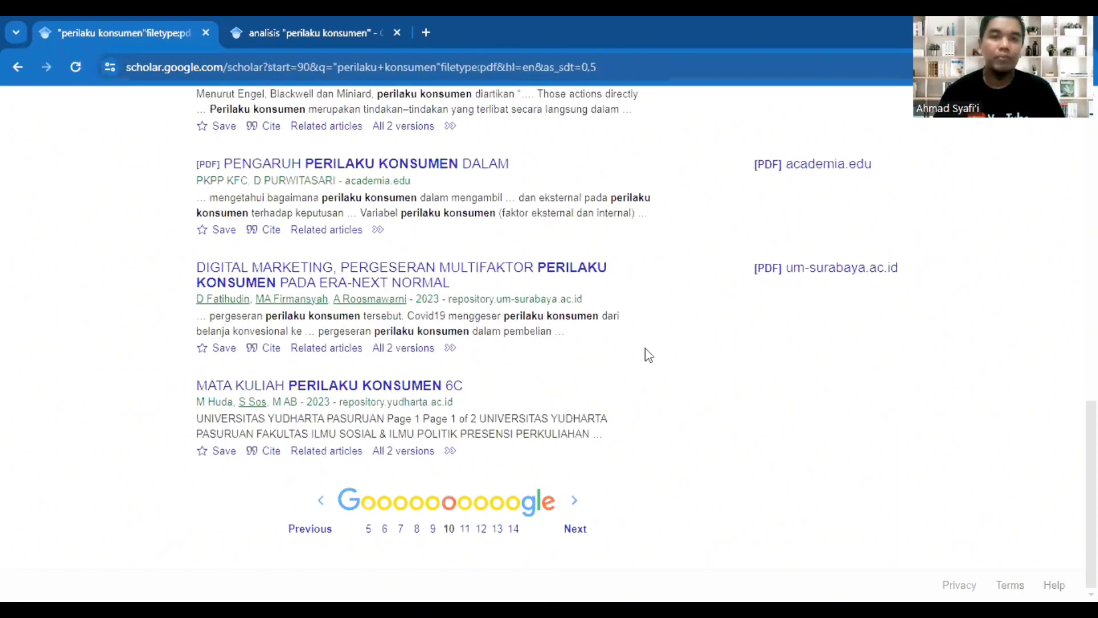
{"action": "scroll", "coordinate": [649, 349], "scroll_direction": "up", "scroll_amount": 15}
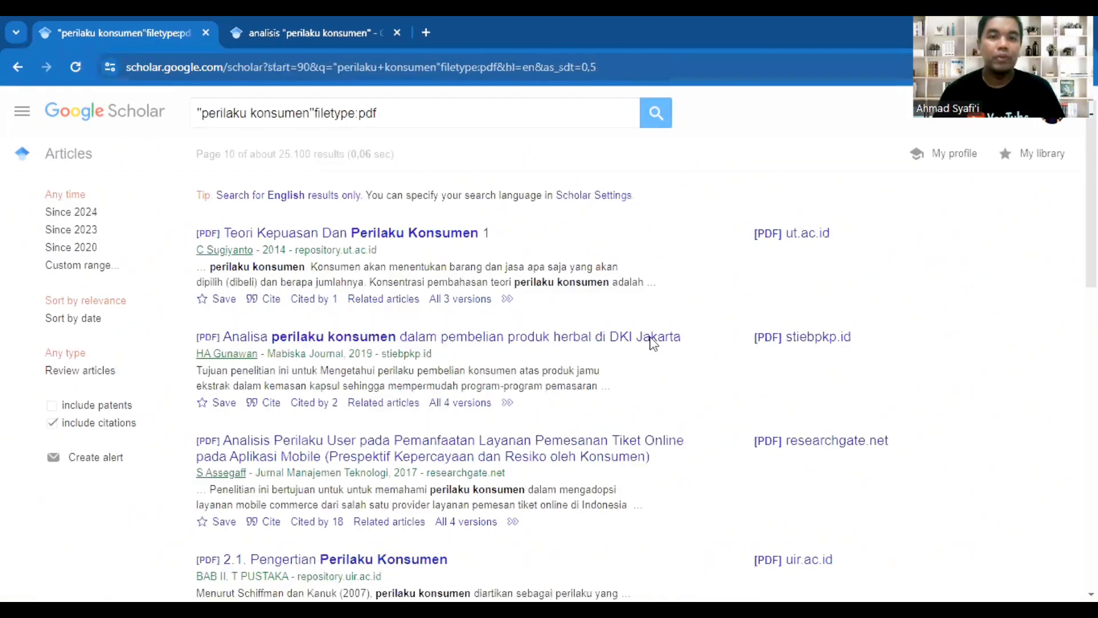
Remove the filetype:pdf filter and search for only the exact phrase "perilaku konsumen"
{"action": "left_click", "coordinate": [384, 111]}
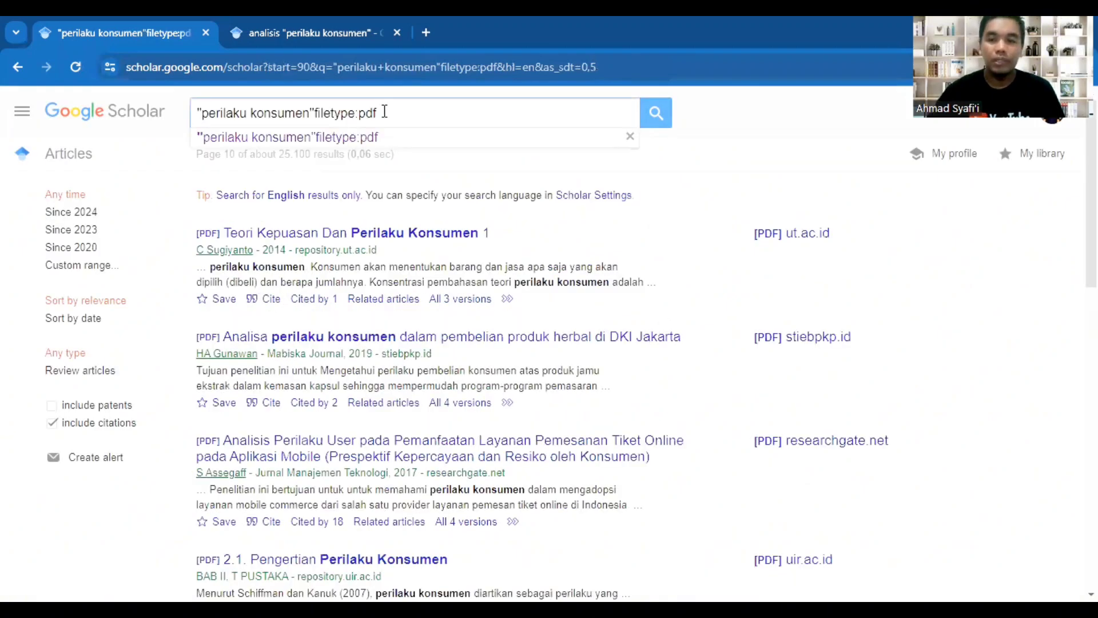
{"action": "key", "text": "BackSpace"}
{"action": "key", "text": "BackSpace"}
{"action": "key", "text": "BackSpace"}
{"action": "key", "text": "BackSpace"}
{"action": "key", "text": "BackSpace"}
{"action": "key", "text": "BackSpace"}
{"action": "key", "text": "BackSpace"}
{"action": "key", "text": "BackSpace"}
{"action": "key", "text": "BackSpace"}
{"action": "key", "text": "BackSpace"}
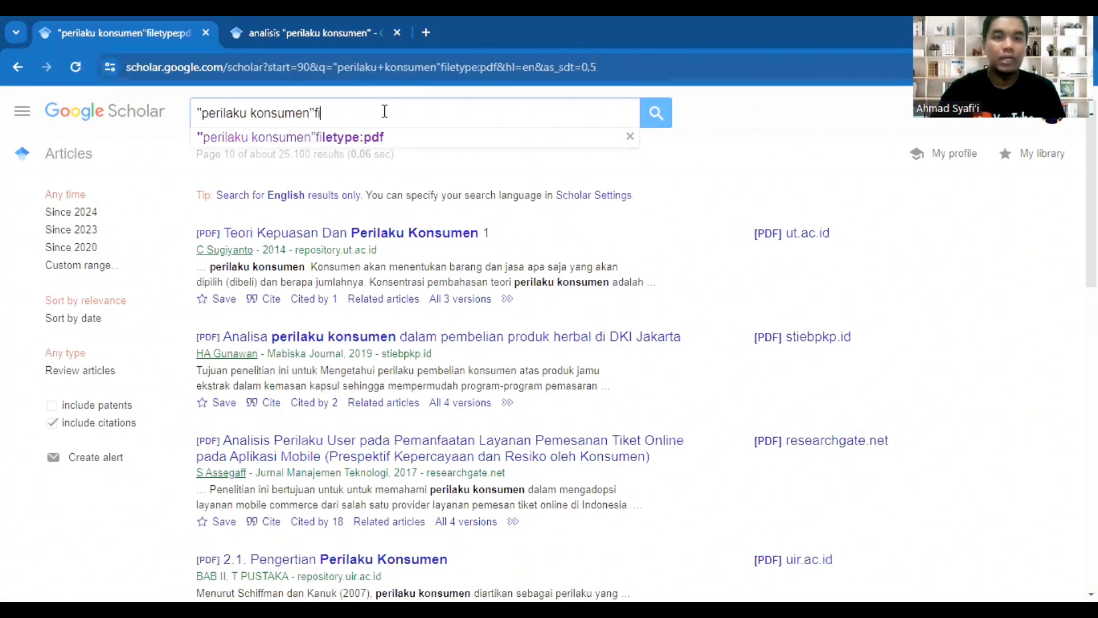
{"action": "key", "text": "BackSpace"}
{"action": "key", "text": "BackSpace"}
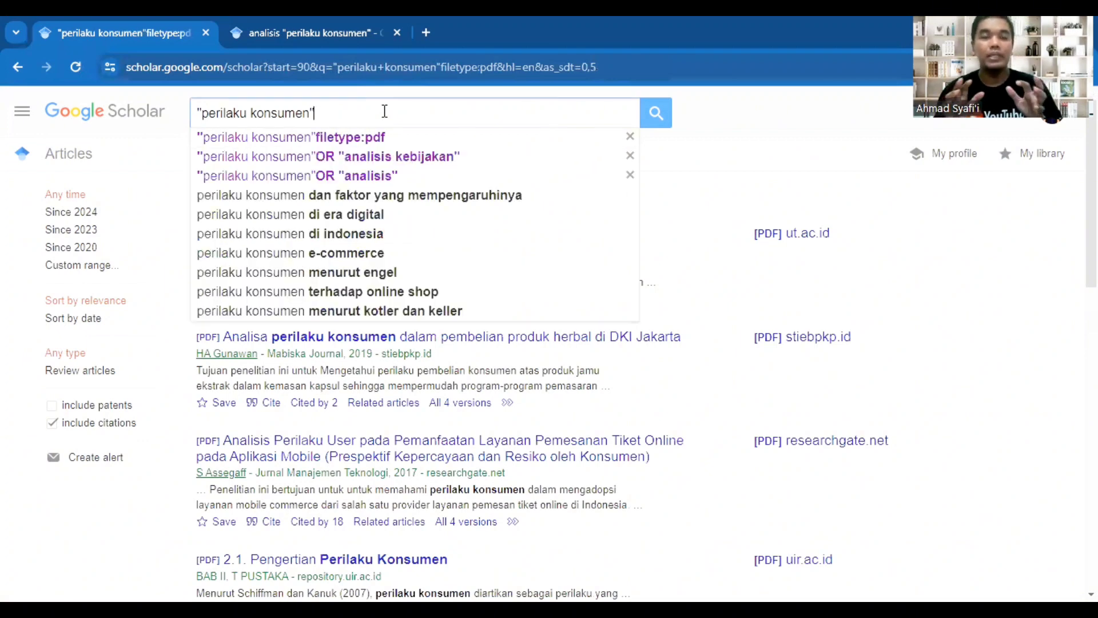
{"action": "left_click", "coordinate": [656, 123]}
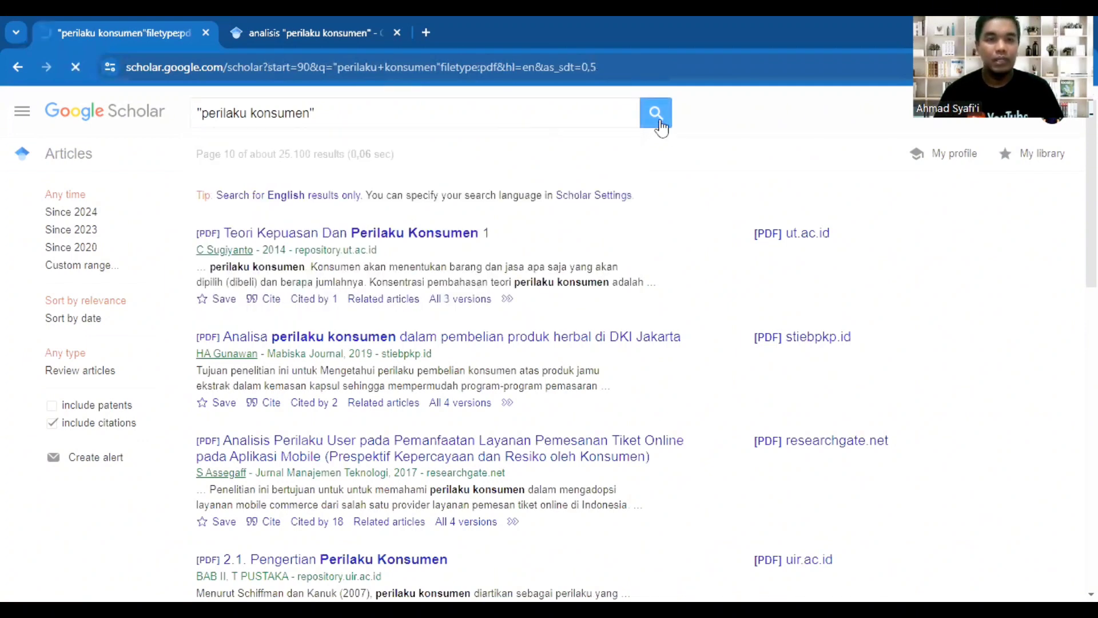
Restrict the exact phrase to article titles and search for allintitle:"perilaku konsumen"
{"action": "scroll", "coordinate": [332, 299], "scroll_direction": "down", "scroll_amount": 1}
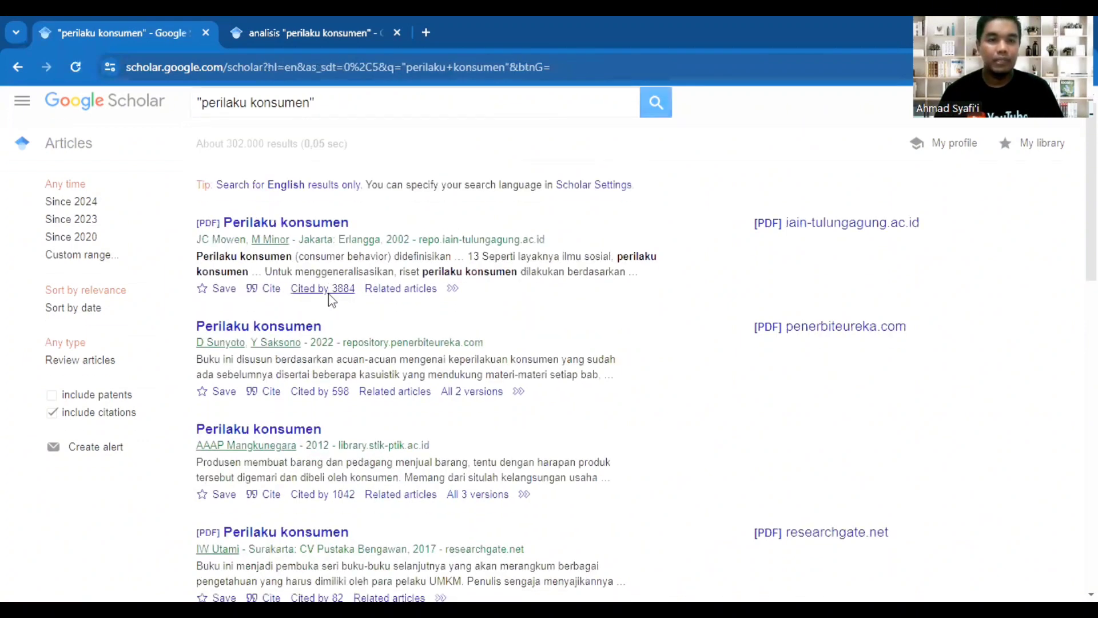
{"action": "scroll", "coordinate": [331, 299], "scroll_direction": "down", "scroll_amount": 8}
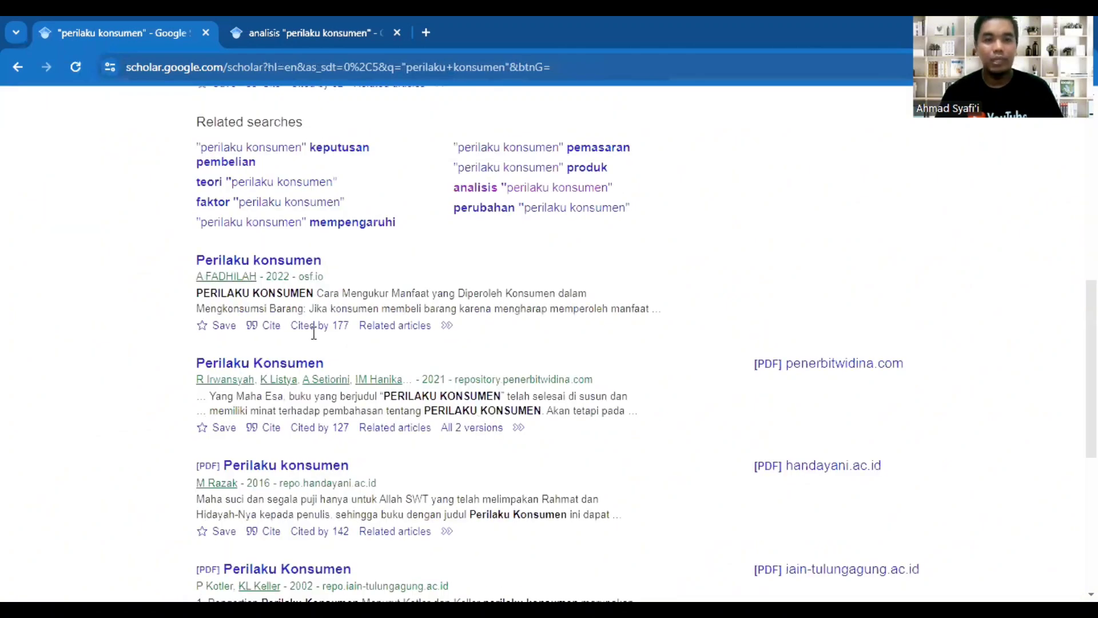
{"action": "scroll", "coordinate": [331, 416], "scroll_direction": "down", "scroll_amount": 6}
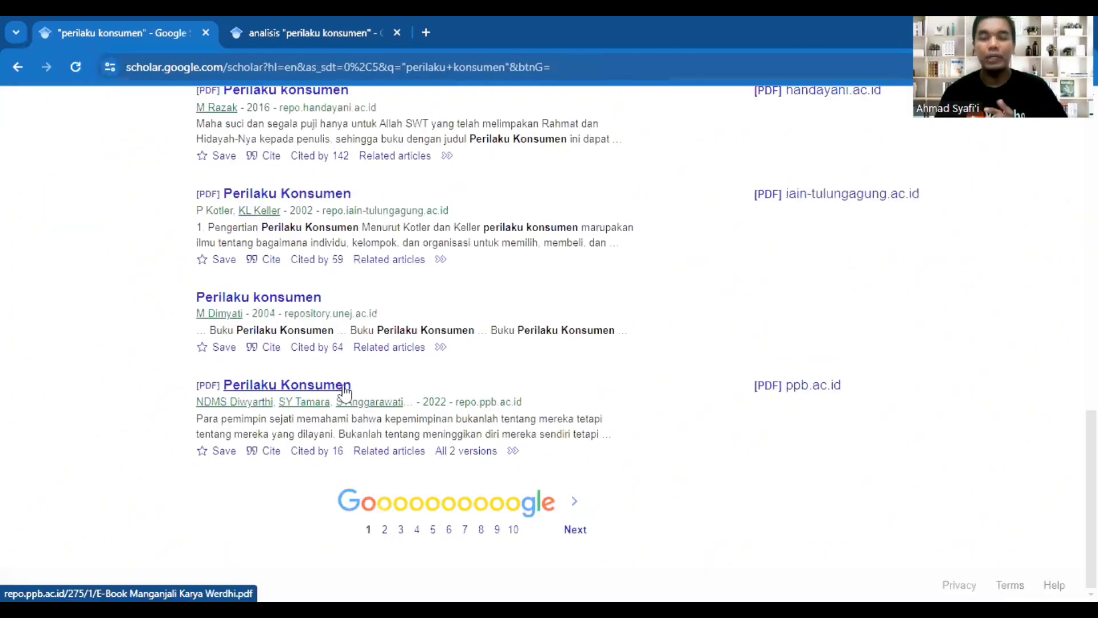
{"action": "scroll", "coordinate": [344, 393], "scroll_direction": "up", "scroll_amount": 15}
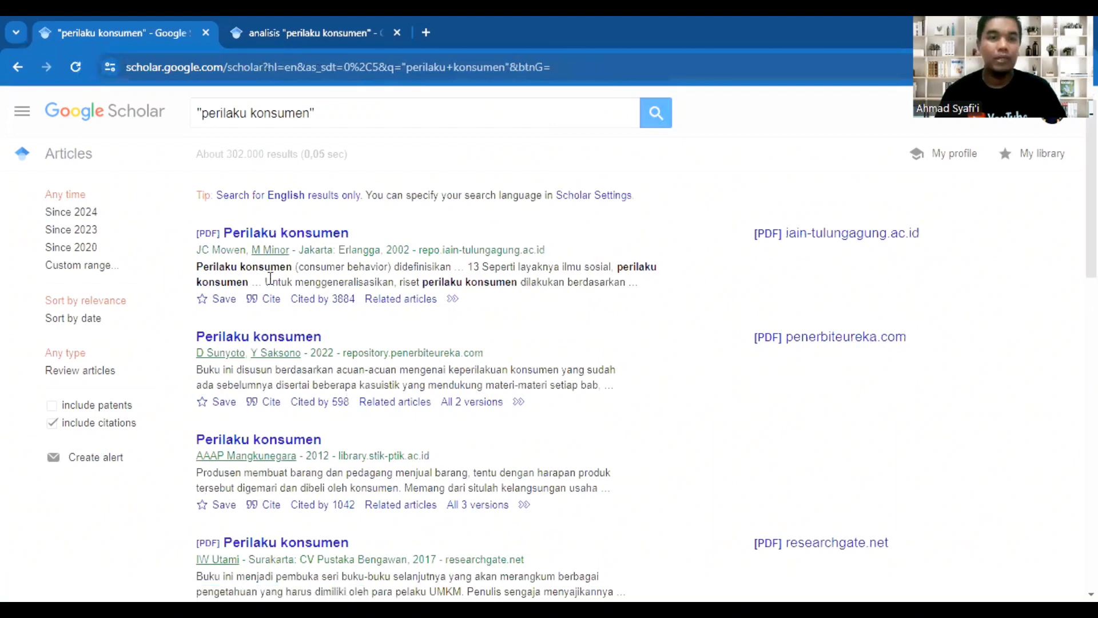
{"action": "left_click", "coordinate": [197, 112]}
{"action": "type", "text": "all"}
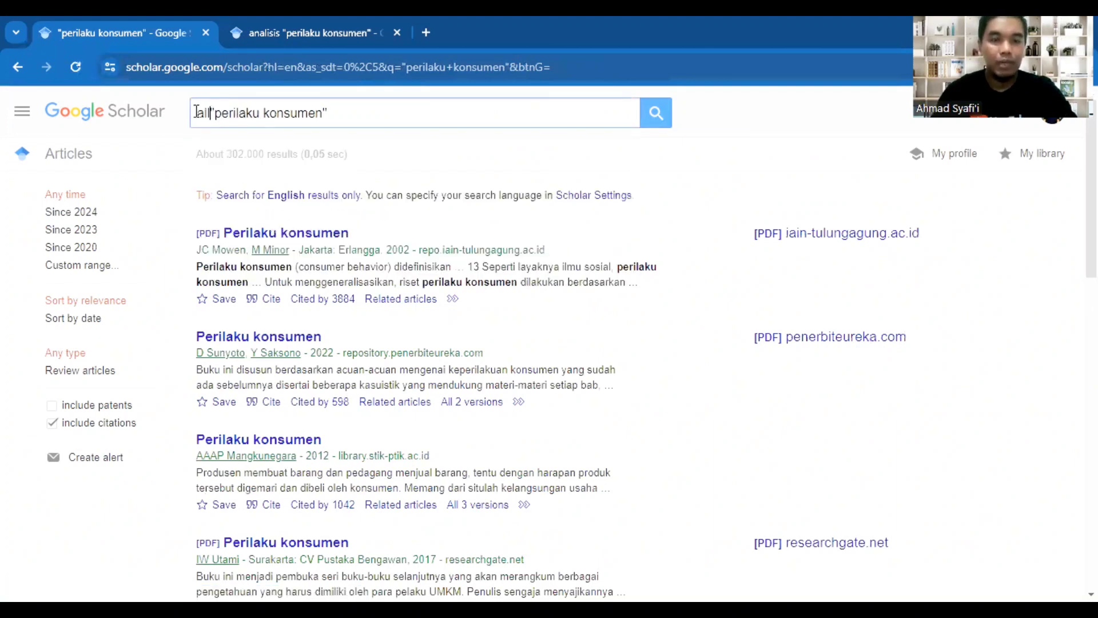
{"action": "type", "text": "int"}
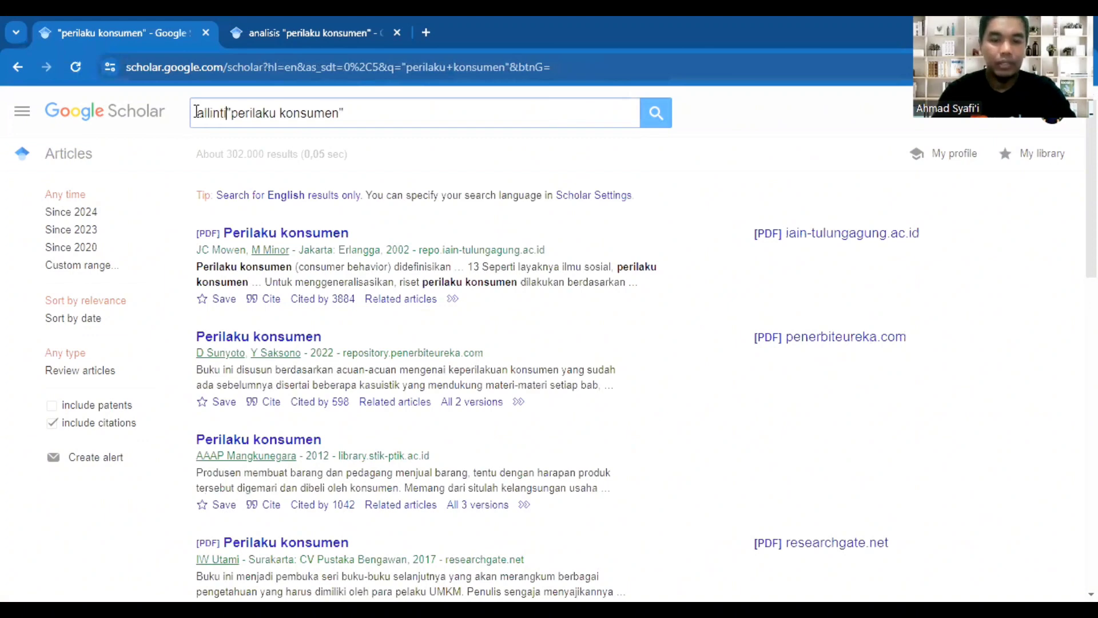
{"action": "type", "text": "itle"}
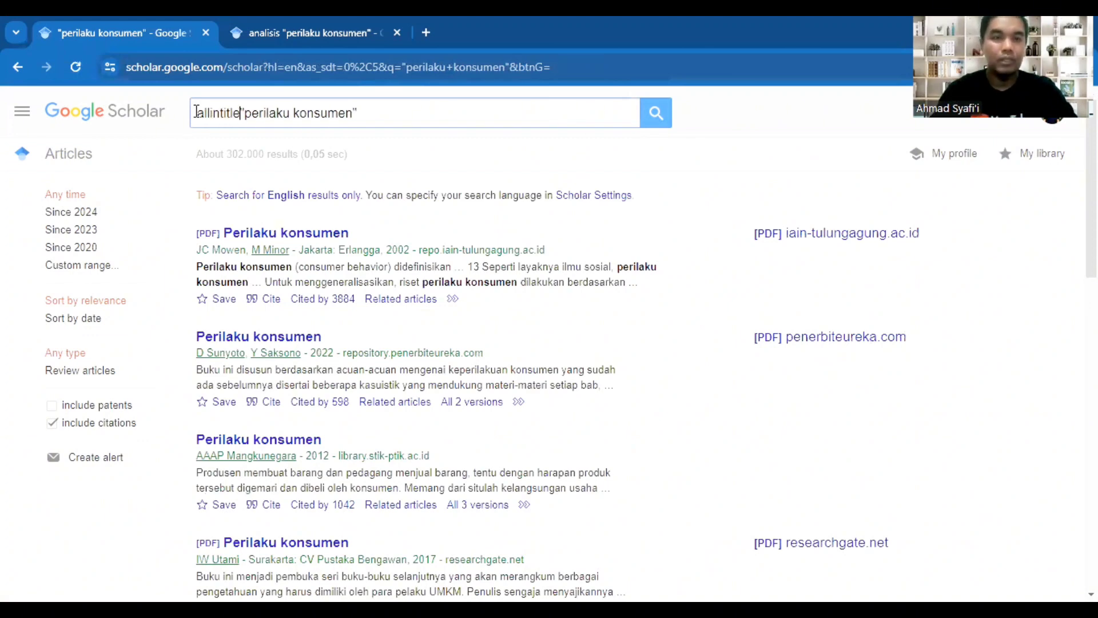
{"action": "type", "text": ":"}
{"action": "key", "text": "Return"}
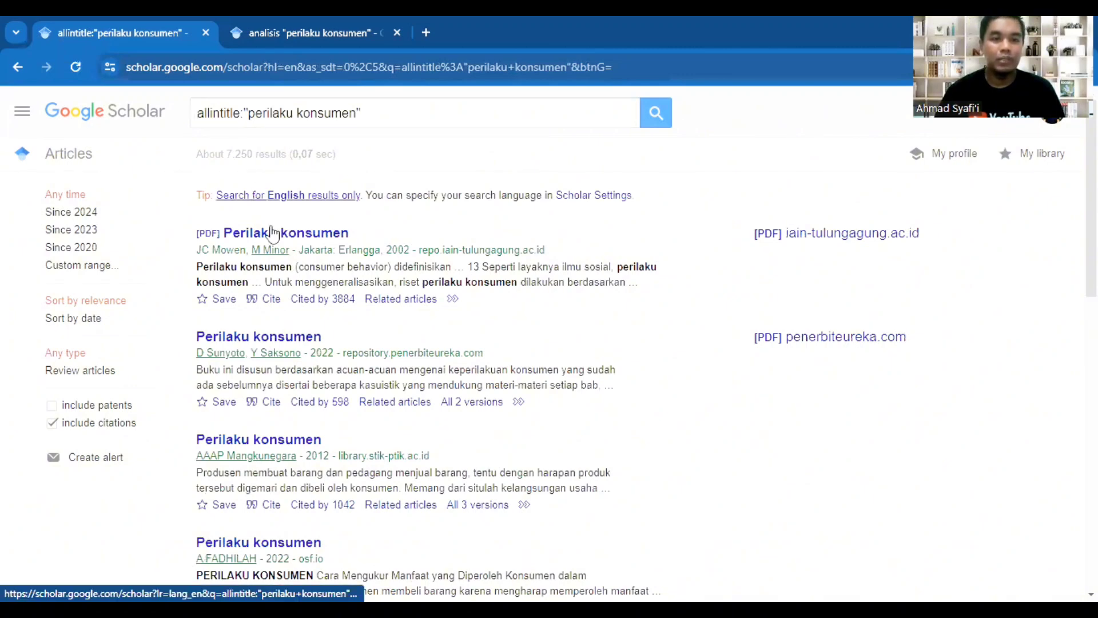
Look through the title-only results, continue to page 2 and examine the article titles there
{"action": "scroll", "coordinate": [272, 241], "scroll_direction": "down", "scroll_amount": 10}
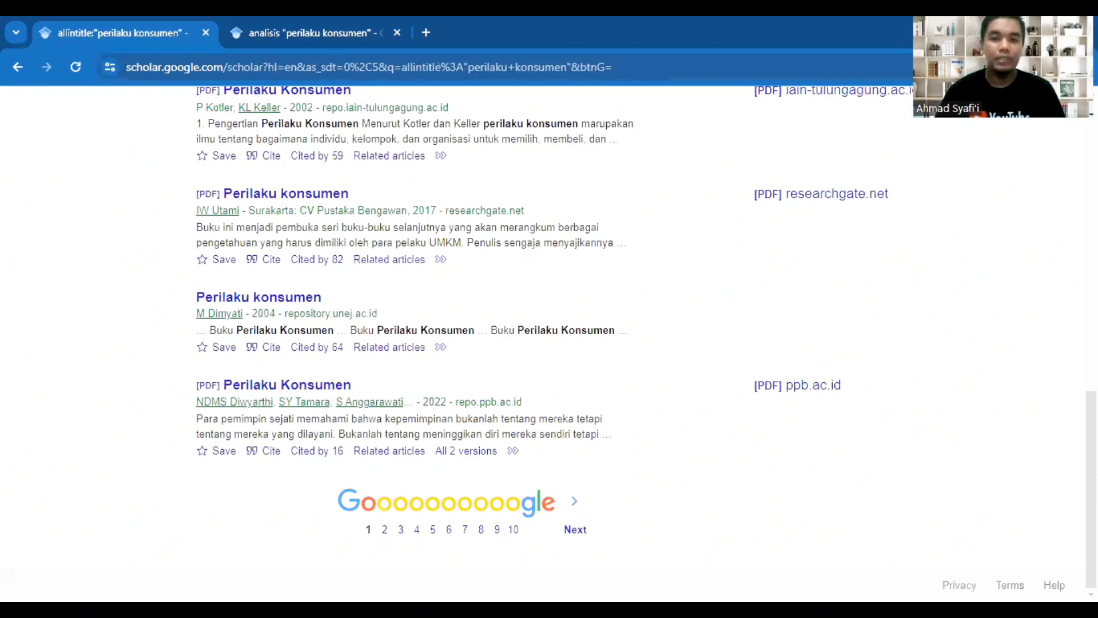
{"action": "left_click", "coordinate": [574, 530]}
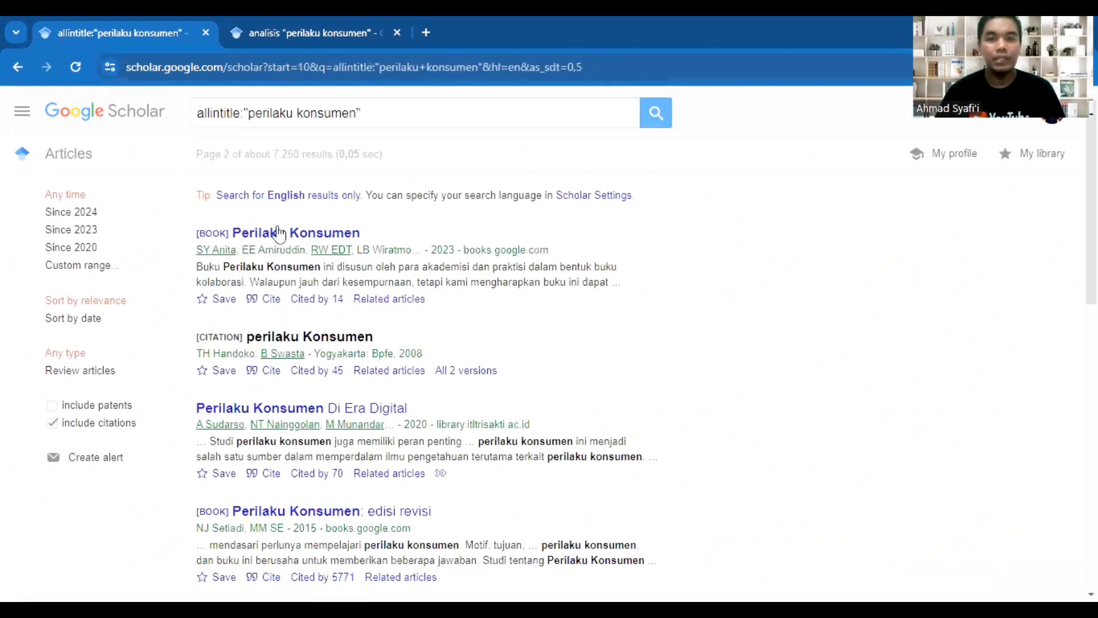
{"action": "scroll", "coordinate": [294, 217], "scroll_direction": "down", "scroll_amount": 8}
{"action": "scroll", "coordinate": [261, 241], "scroll_direction": "down", "scroll_amount": 4}
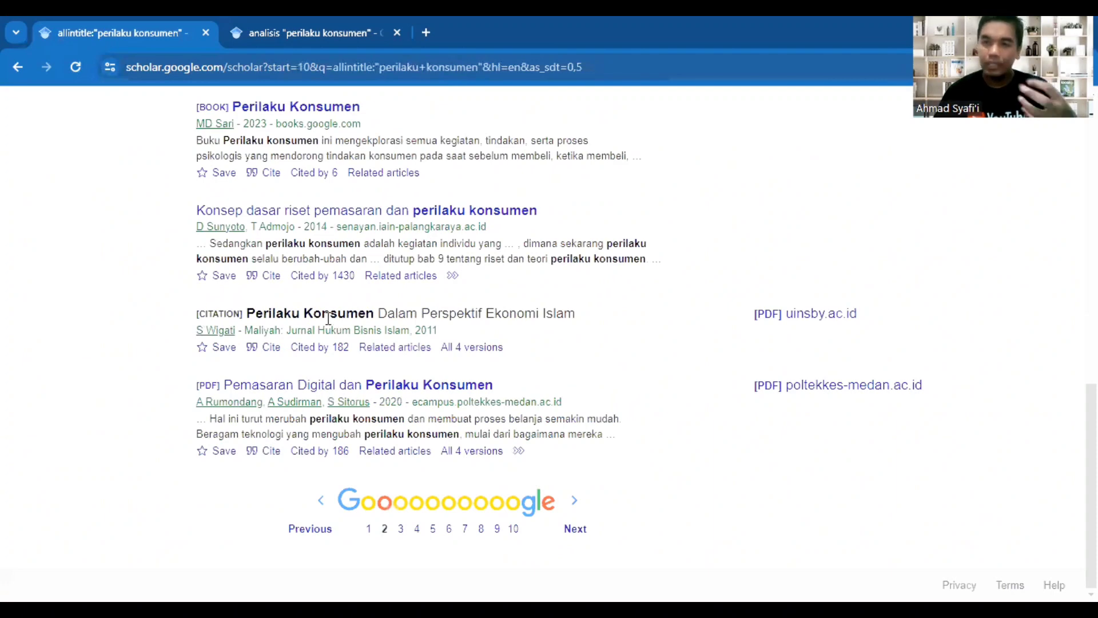
{"action": "scroll", "coordinate": [344, 311], "scroll_direction": "up", "scroll_amount": 10}
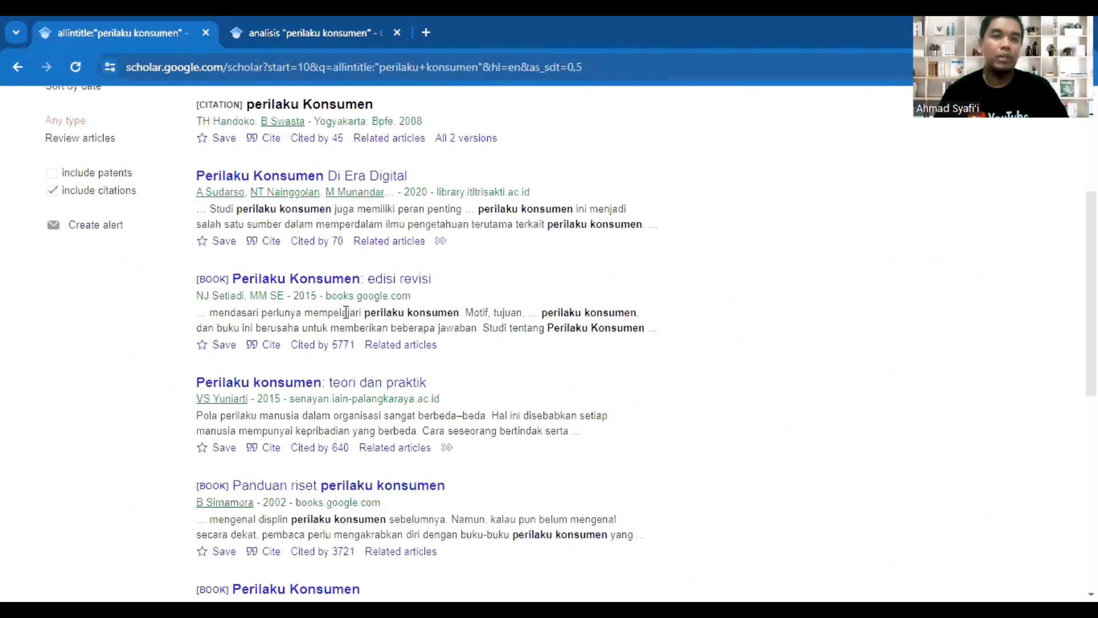
Replace the whole query with the exact phrase "supervisory feedback formulation" and run the search
{"action": "left_click", "coordinate": [355, 117]}
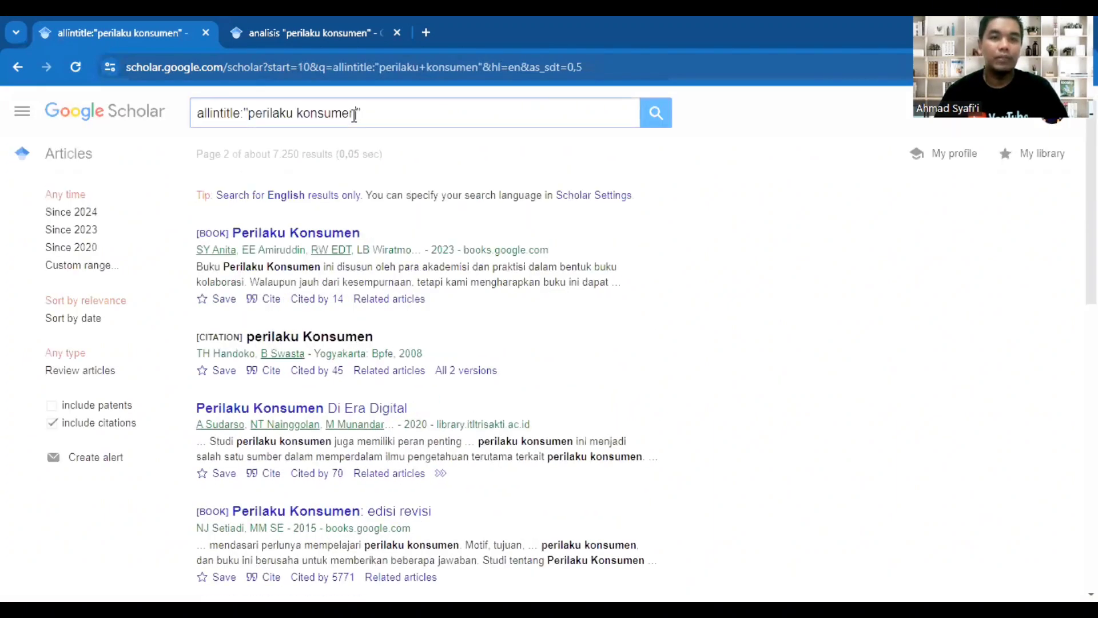
{"action": "key", "text": "BackSpace"}
{"action": "key", "text": "BackSpace"}
{"action": "key", "text": "BackSpace"}
{"action": "key", "text": "BackSpace"}
{"action": "key", "text": "BackSpace"}
{"action": "key", "text": "BackSpace"}
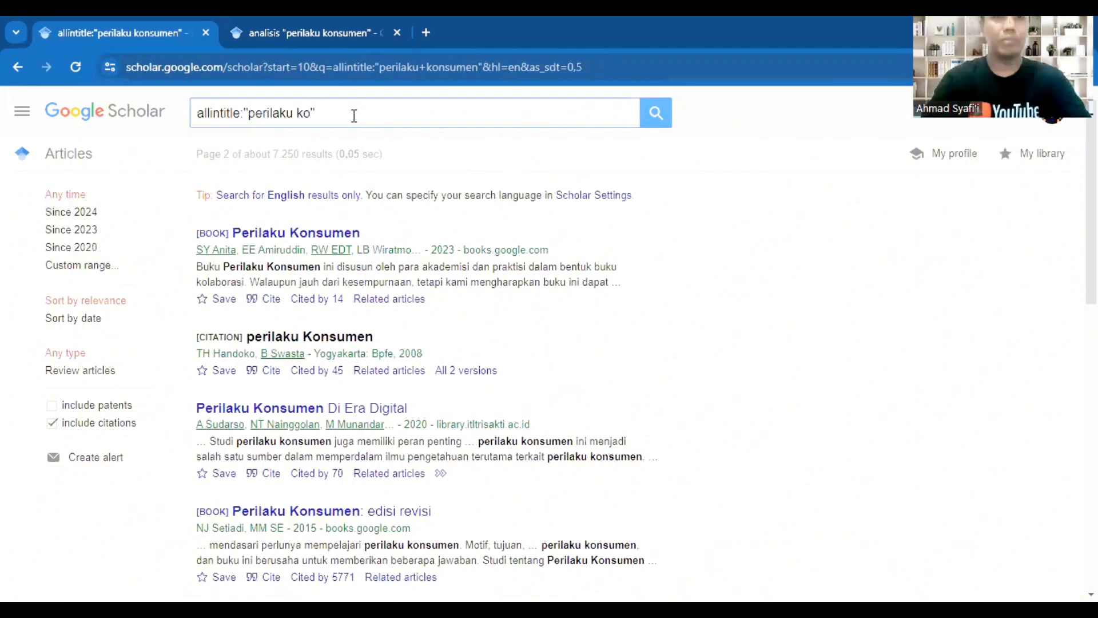
{"action": "key", "text": "BackSpace"}
{"action": "key", "text": "BackSpace"}
{"action": "key", "text": "BackSpace"}
{"action": "key", "text": "BackSpace"}
{"action": "key", "text": "BackSpace"}
{"action": "key", "text": "BackSpace"}
{"action": "key", "text": "BackSpace"}
{"action": "key", "text": "BackSpace"}
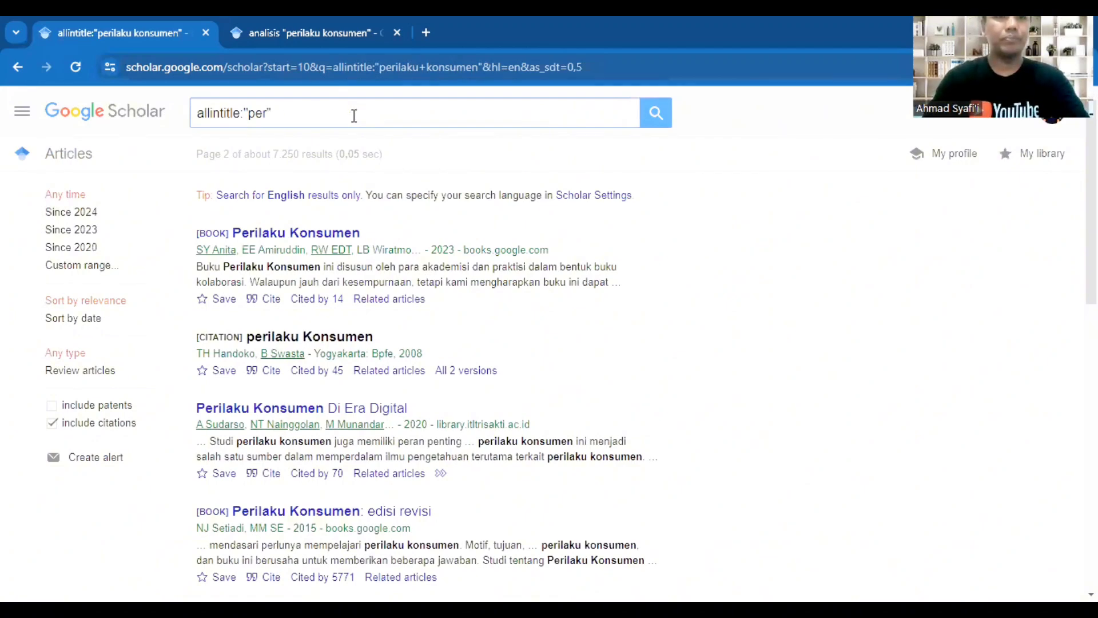
{"action": "key", "text": "BackSpace"}
{"action": "key", "text": "BackSpace"}
{"action": "key", "text": "BackSpace"}
{"action": "key", "text": "BackSpace"}
{"action": "key", "text": "BackSpace"}
{"action": "key", "text": "BackSpace"}
{"action": "key", "text": "BackSpace"}
{"action": "key", "text": "BackSpace"}
{"action": "key", "text": "BackSpace"}
{"action": "key", "text": "BackSpace"}
{"action": "key", "text": "BackSpace"}
{"action": "key", "text": "BackSpace"}
{"action": "key", "text": "BackSpace"}
{"action": "key", "text": "BackSpace"}
{"action": "key", "text": "BackSpace"}
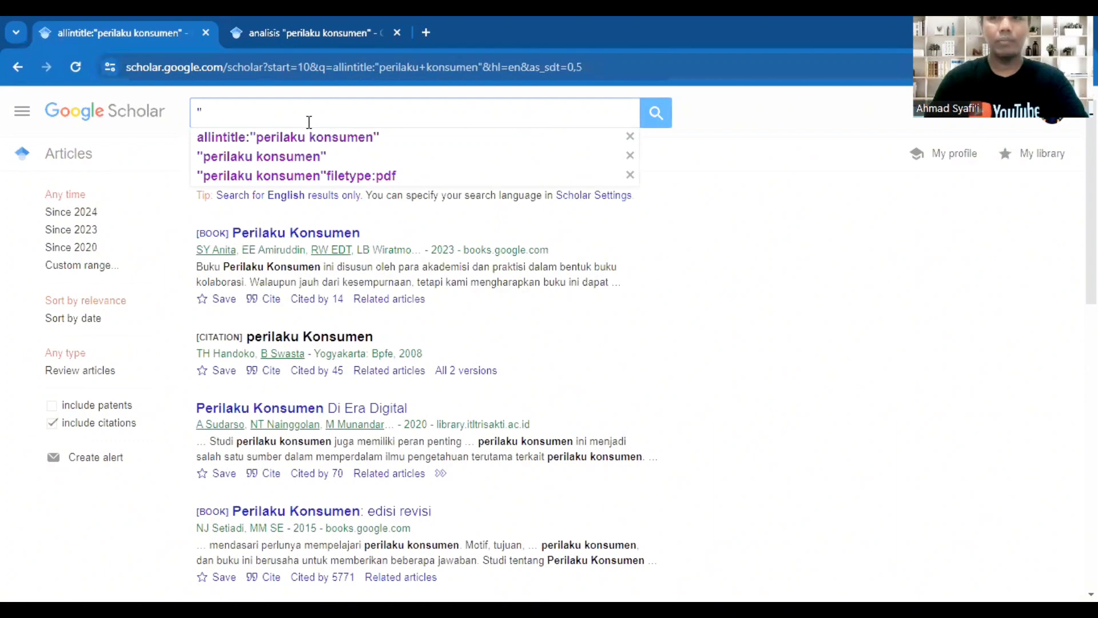
{"action": "type", "text": "supe"}
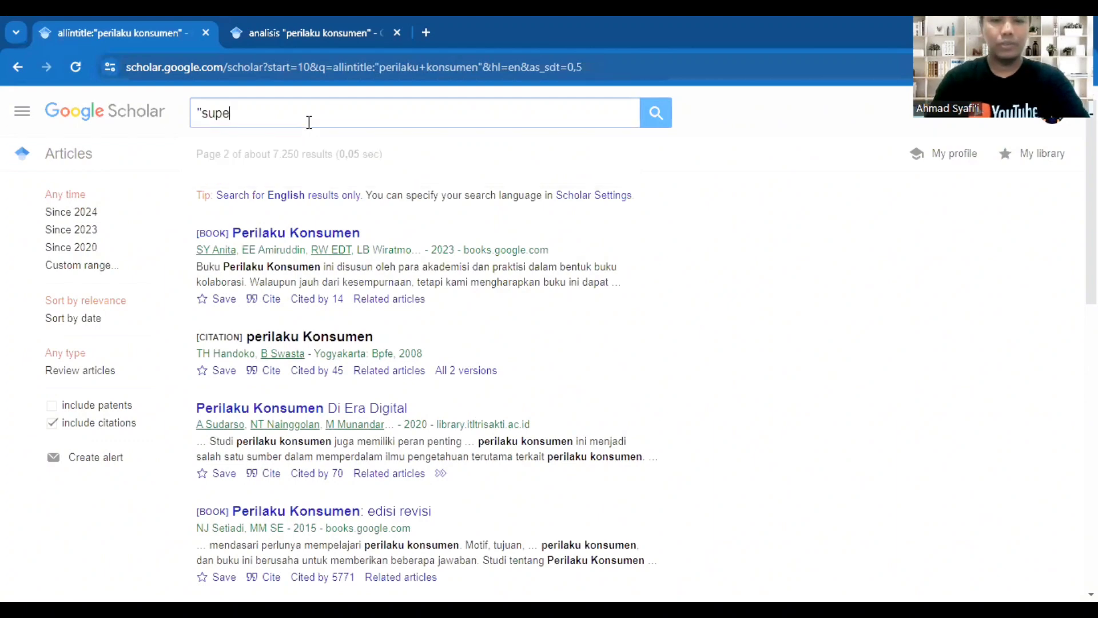
{"action": "type", "text": "rvisory f"}
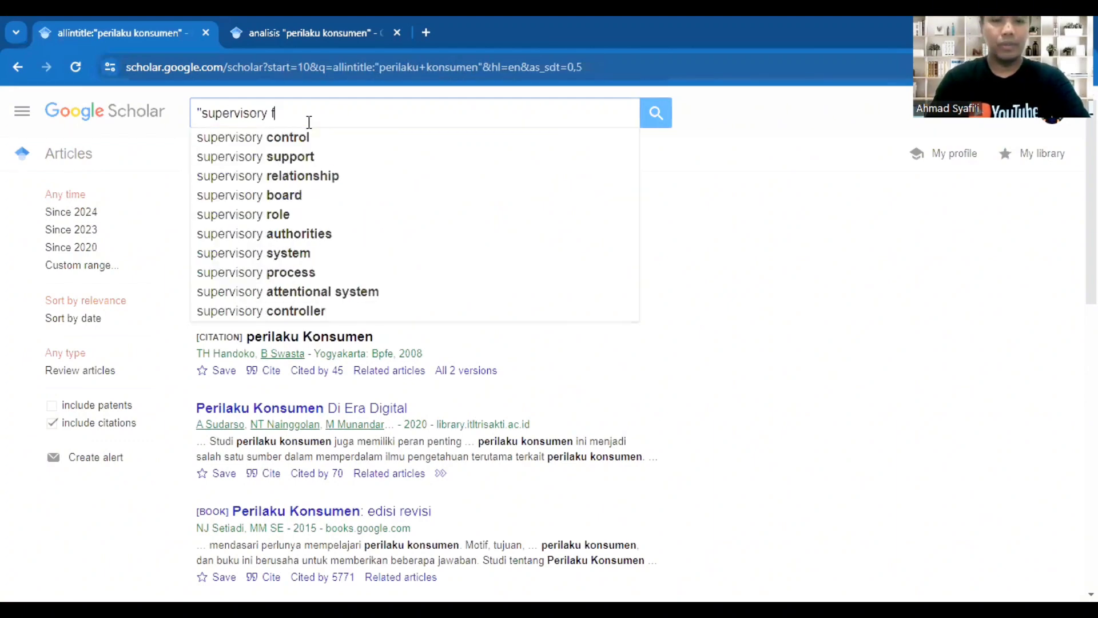
{"action": "type", "text": "eedback "}
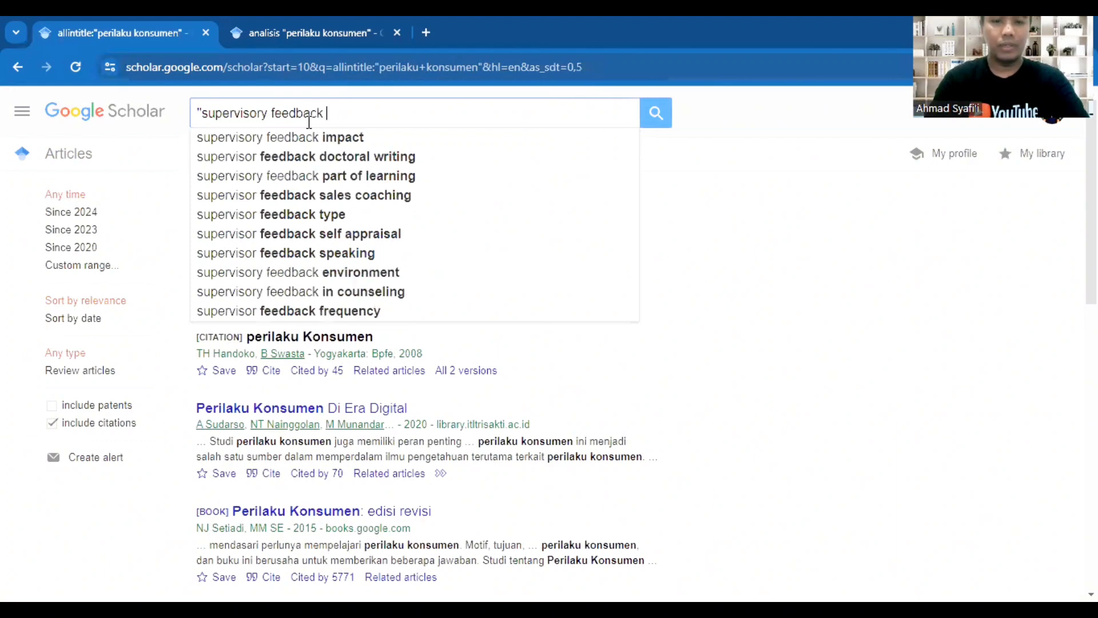
{"action": "type", "text": "formulatio"}
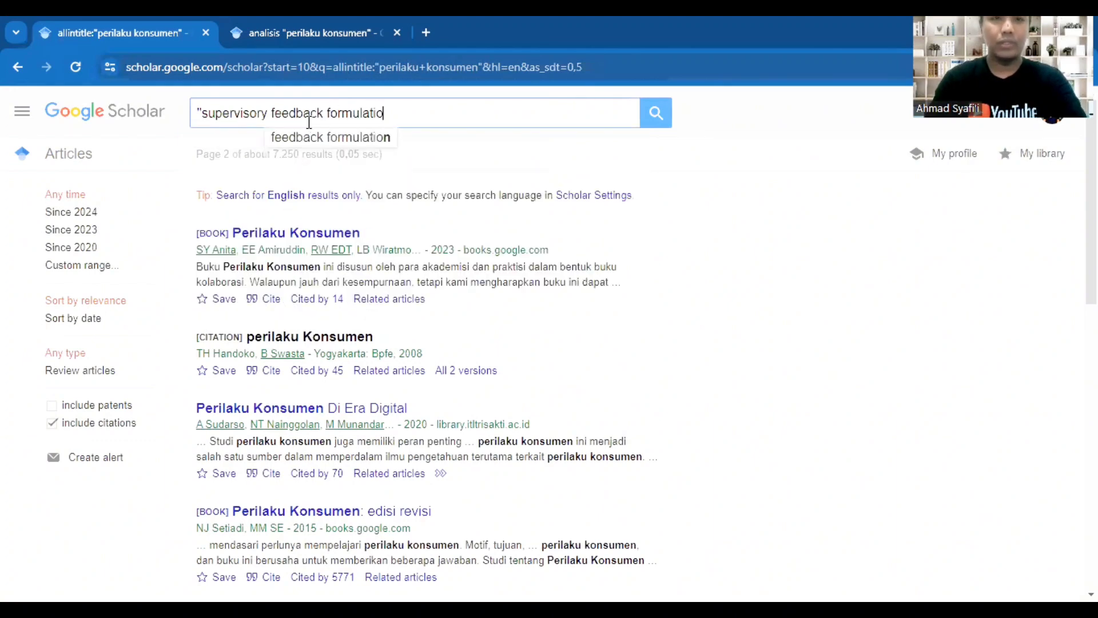
{"action": "type", "text": "n\""}
{"action": "key", "text": "Return"}
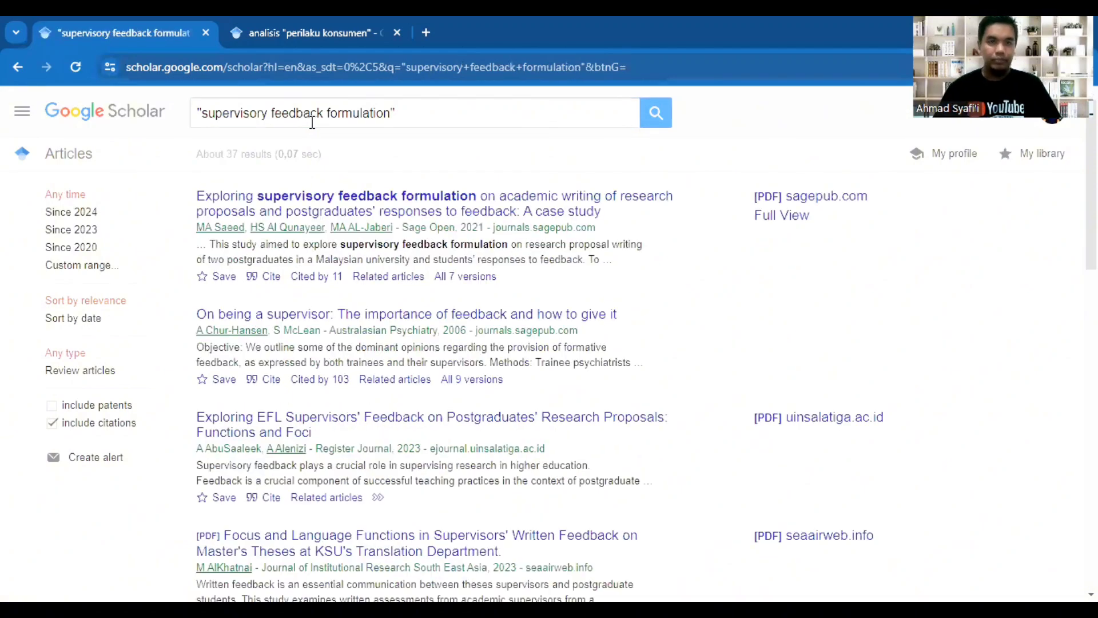
Examine the articles listed for the phrase "supervisory feedback formulation"
{"action": "scroll", "coordinate": [330, 153], "scroll_direction": "down", "scroll_amount": 7}
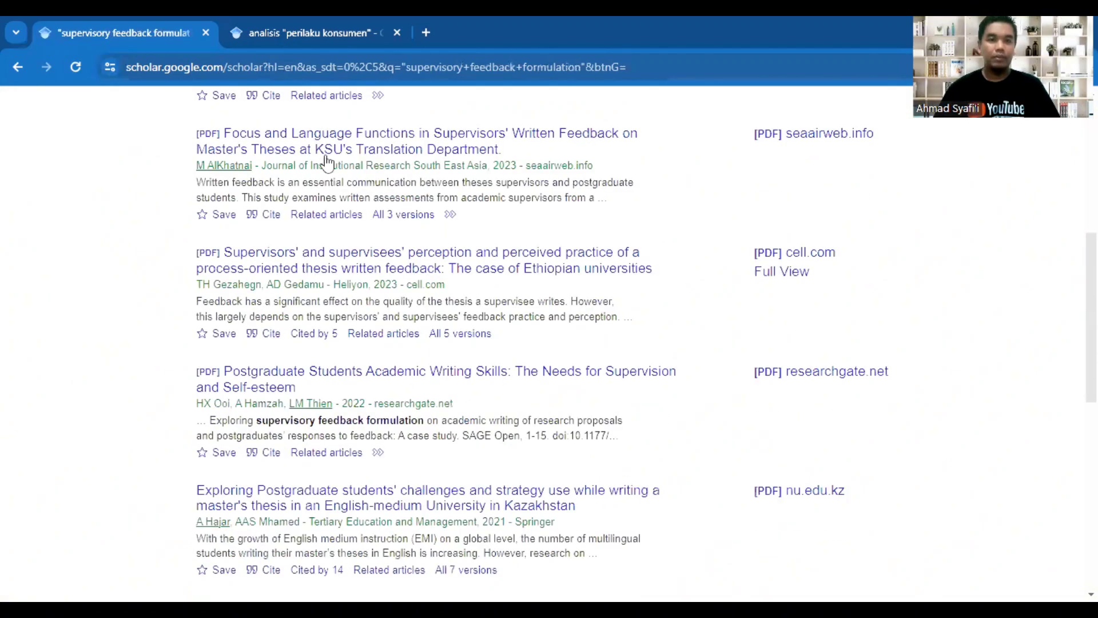
{"action": "scroll", "coordinate": [327, 163], "scroll_direction": "down", "scroll_amount": 1}
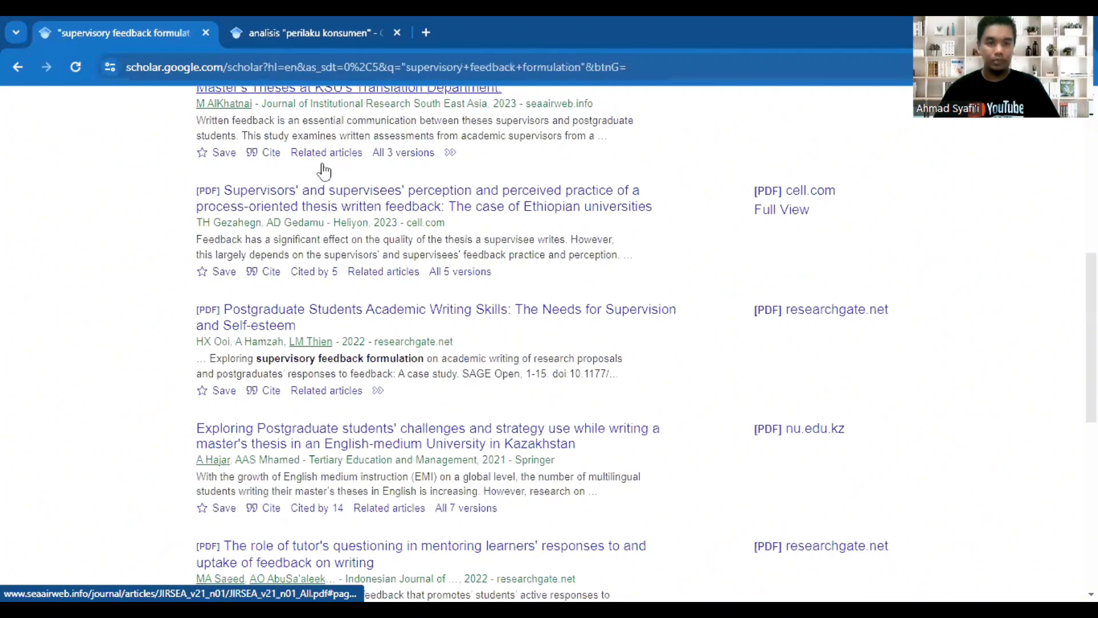
{"action": "scroll", "coordinate": [324, 170], "scroll_direction": "down", "scroll_amount": 9}
{"action": "scroll", "coordinate": [326, 169], "scroll_direction": "up", "scroll_amount": 6}
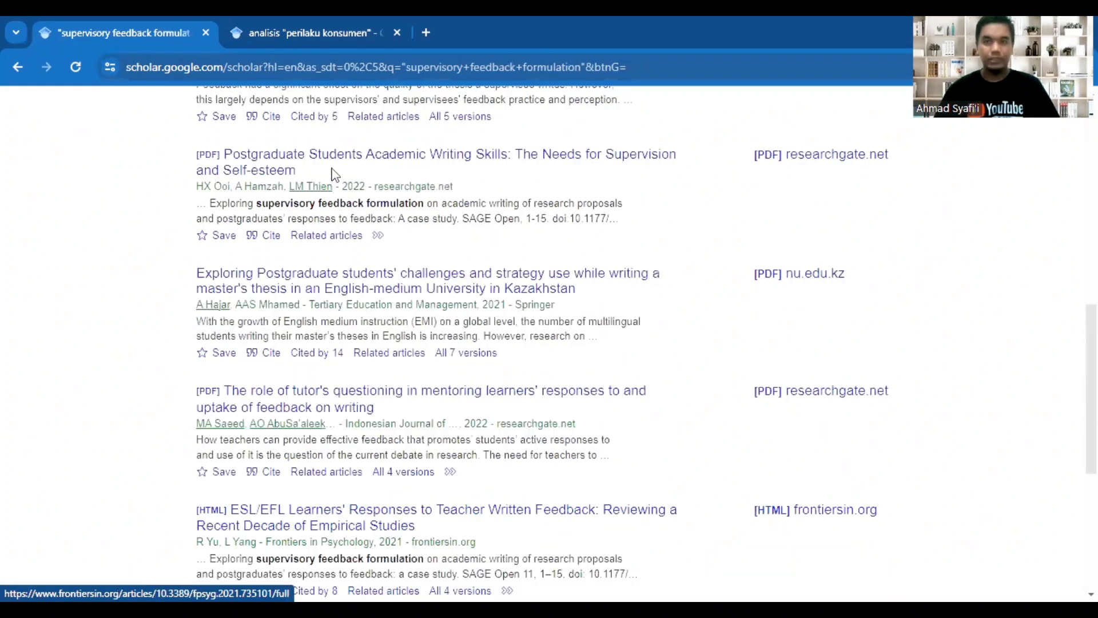
Restrict the exact phrase to article titles and search for allintitle:"supervisory feedback formulation"
{"action": "scroll", "coordinate": [357, 159], "scroll_direction": "up", "scroll_amount": 10}
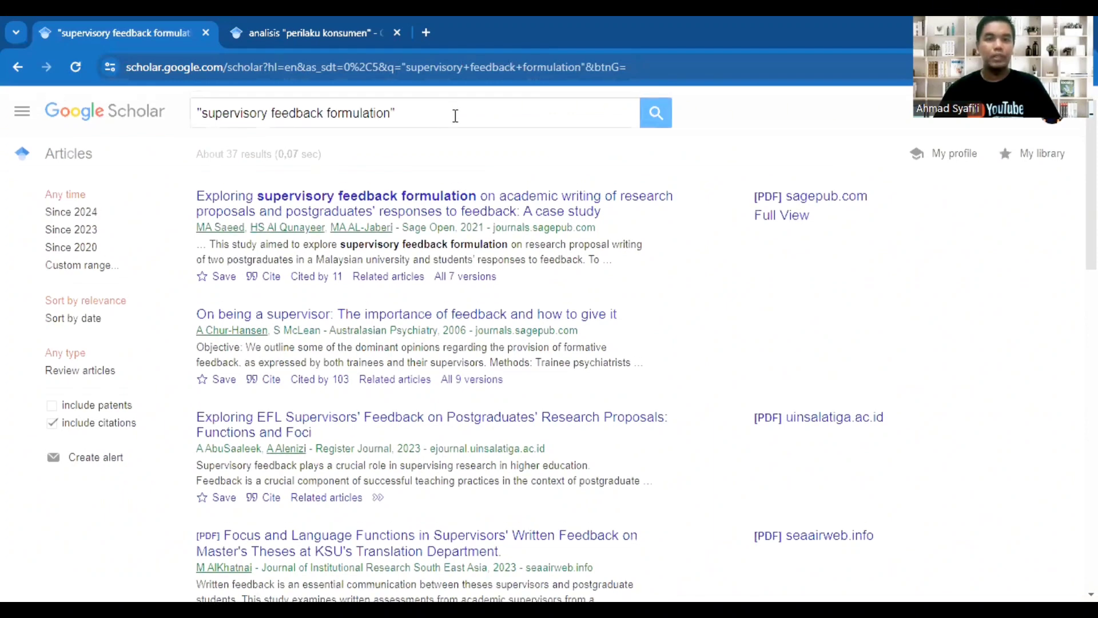
{"action": "left_click", "coordinate": [195, 116]}
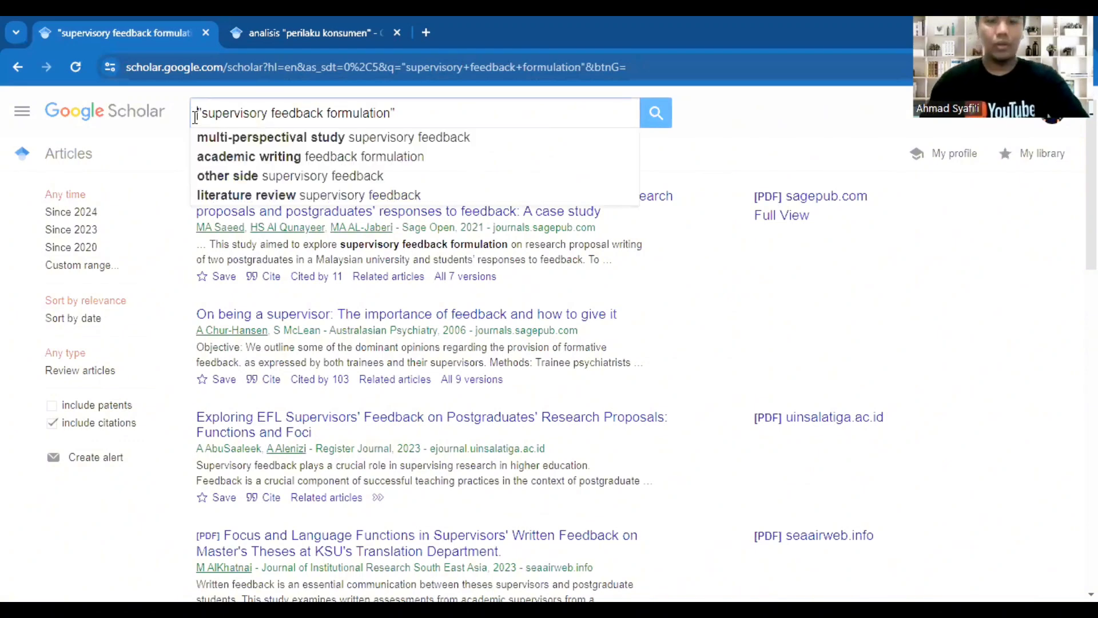
{"action": "type", "text": "allin"}
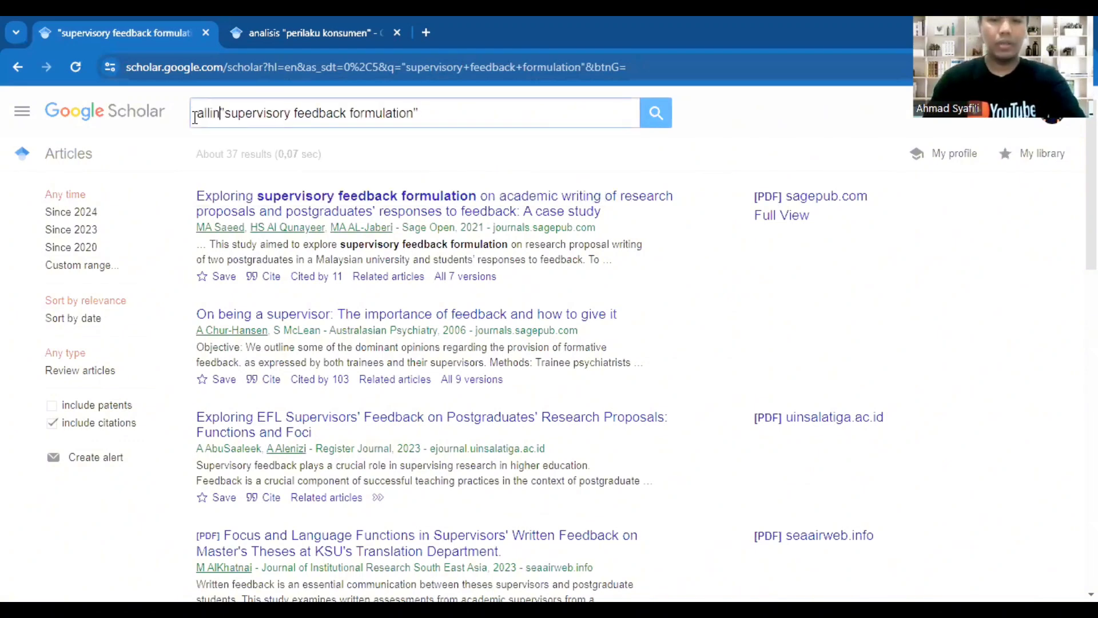
{"action": "type", "text": "tie"}
{"action": "key", "text": "BackSpace"}
{"action": "type", "text": "t"}
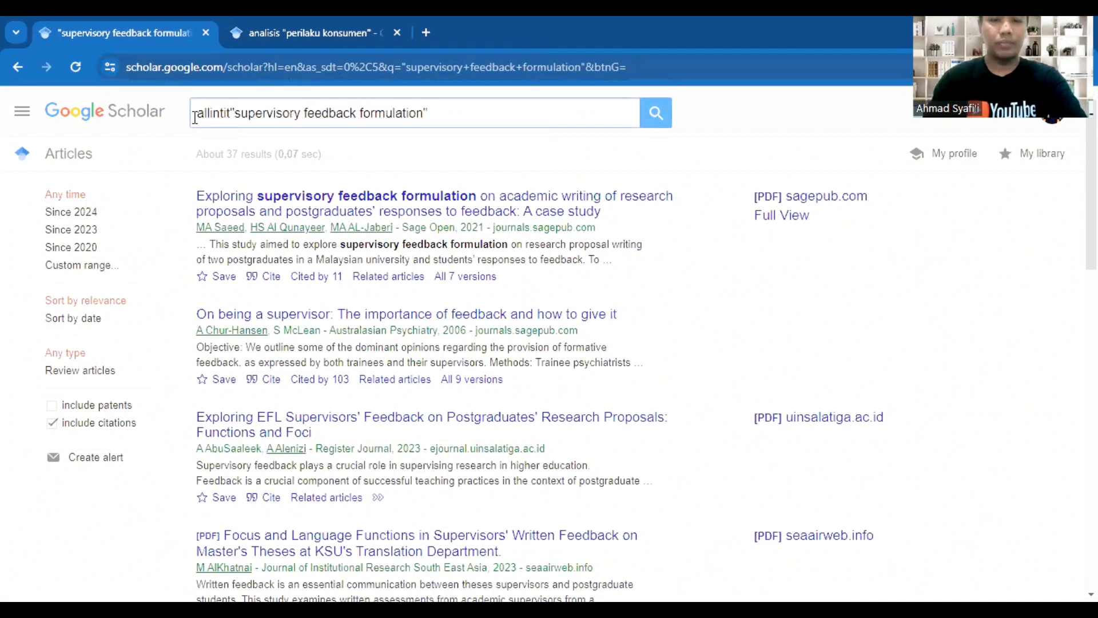
{"action": "type", "text": "le"}
{"action": "type", "text": ":"}
{"action": "key", "text": "Return"}
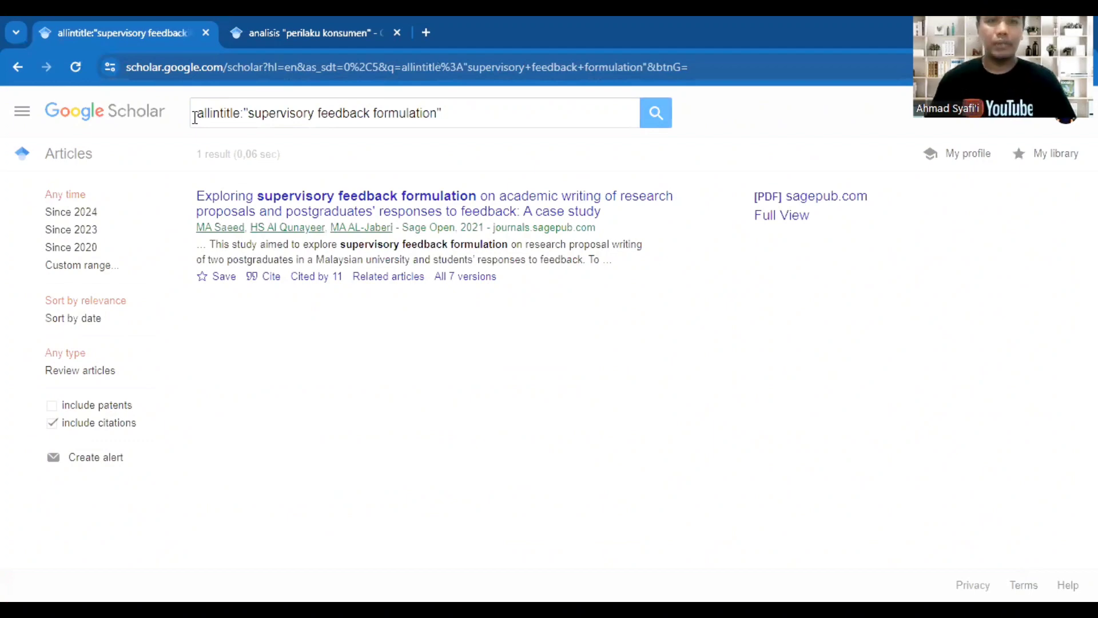
Remove the allintitle operator, combine the phrase with a second one, and search for "supervisory feedback formulation"and"student engagement"
{"action": "left_click", "coordinate": [244, 114]}
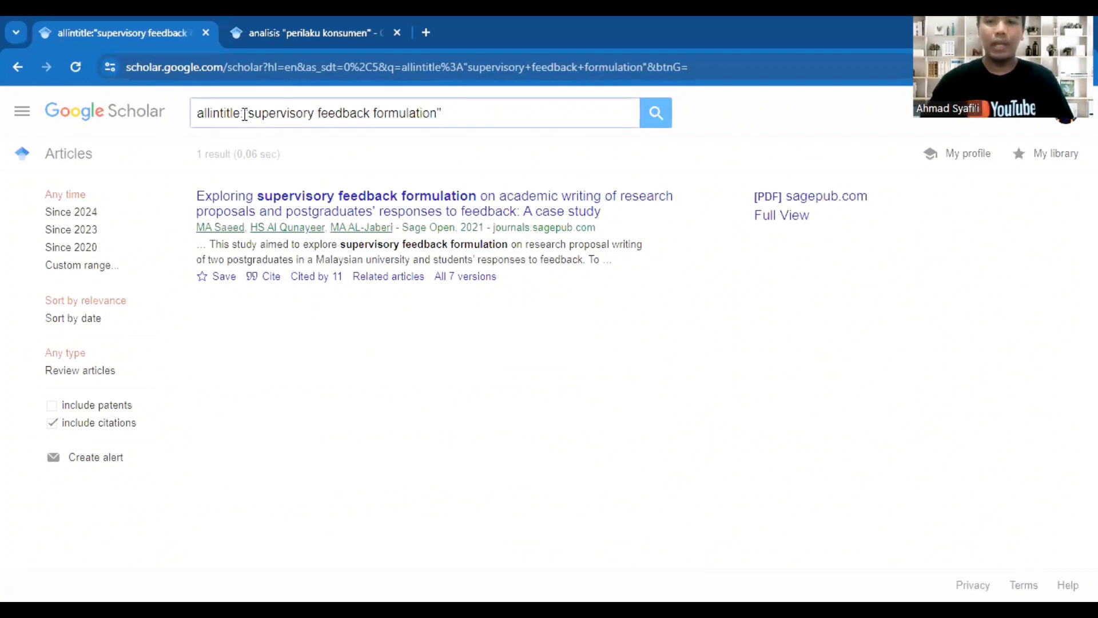
{"action": "key", "text": "BackSpace"}
{"action": "key", "text": "BackSpace"}
{"action": "key", "text": "BackSpace"}
{"action": "key", "text": "BackSpace"}
{"action": "key", "text": "BackSpace"}
{"action": "key", "text": "BackSpace"}
{"action": "key", "text": "BackSpace"}
{"action": "key", "text": "BackSpace"}
{"action": "key", "text": "BackSpace"}
{"action": "key", "text": "BackSpace"}
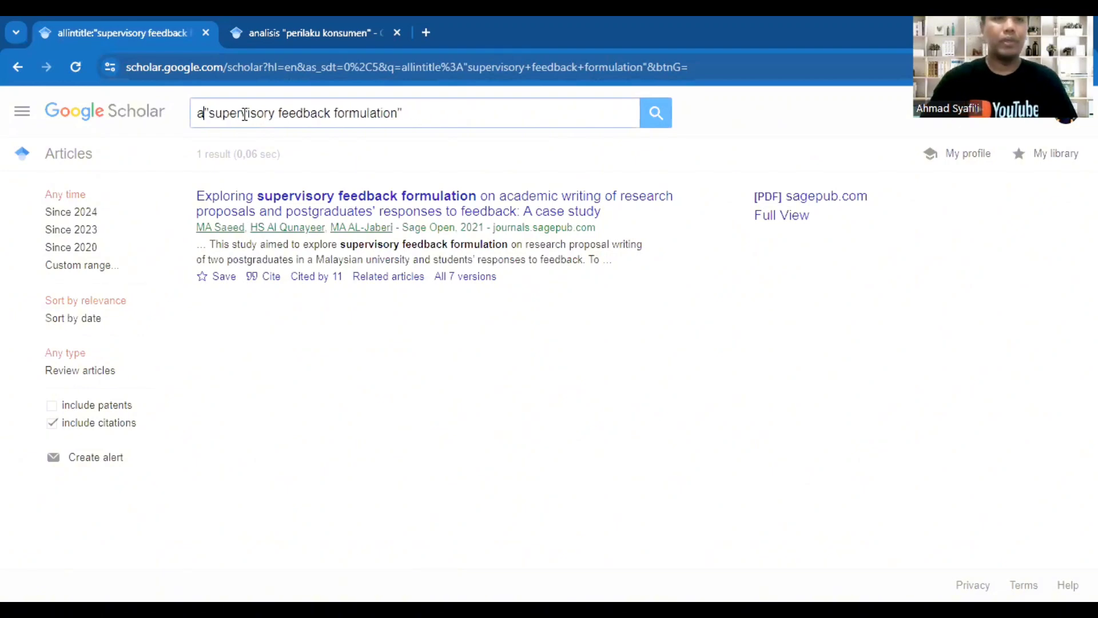
{"action": "key", "text": "BackSpace"}
{"action": "left_click", "coordinate": [419, 110]}
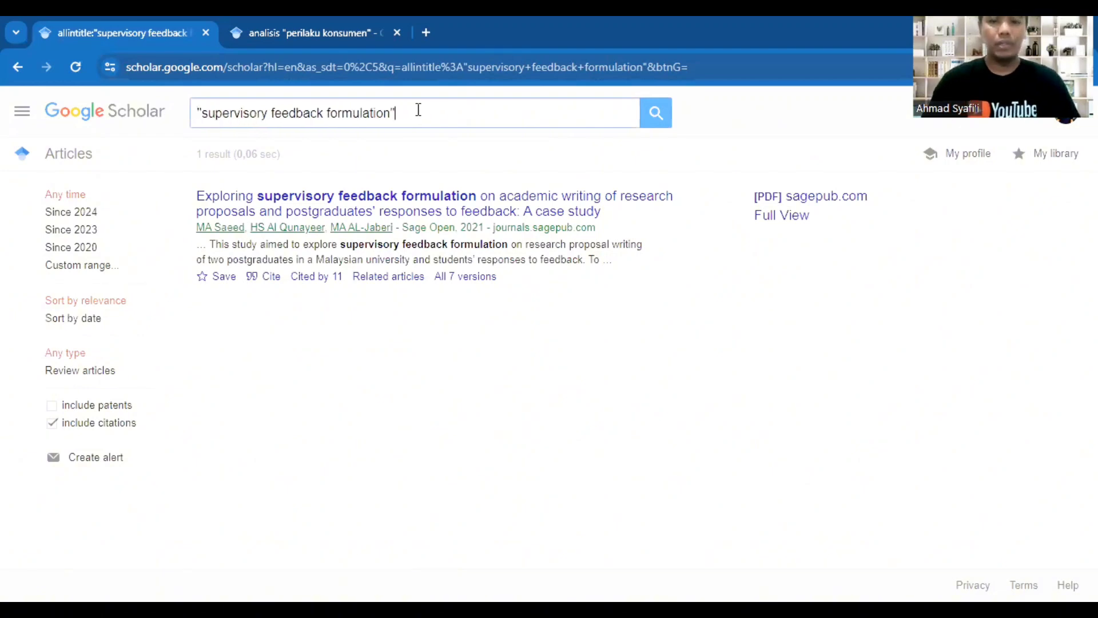
{"action": "type", "text": "and"}
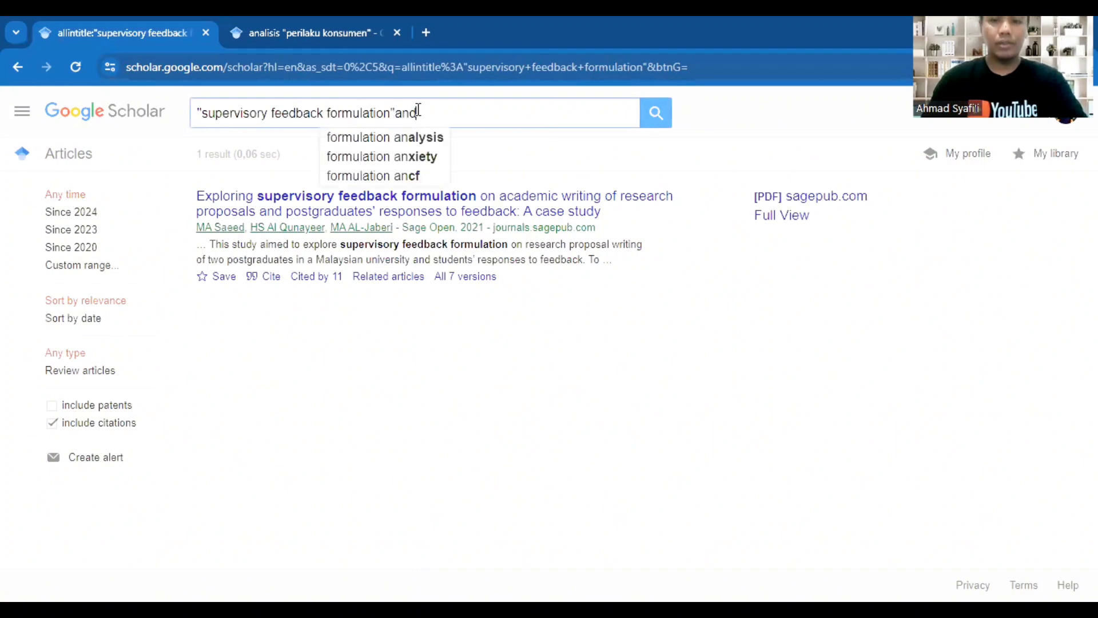
{"action": "type", "text": " st"}
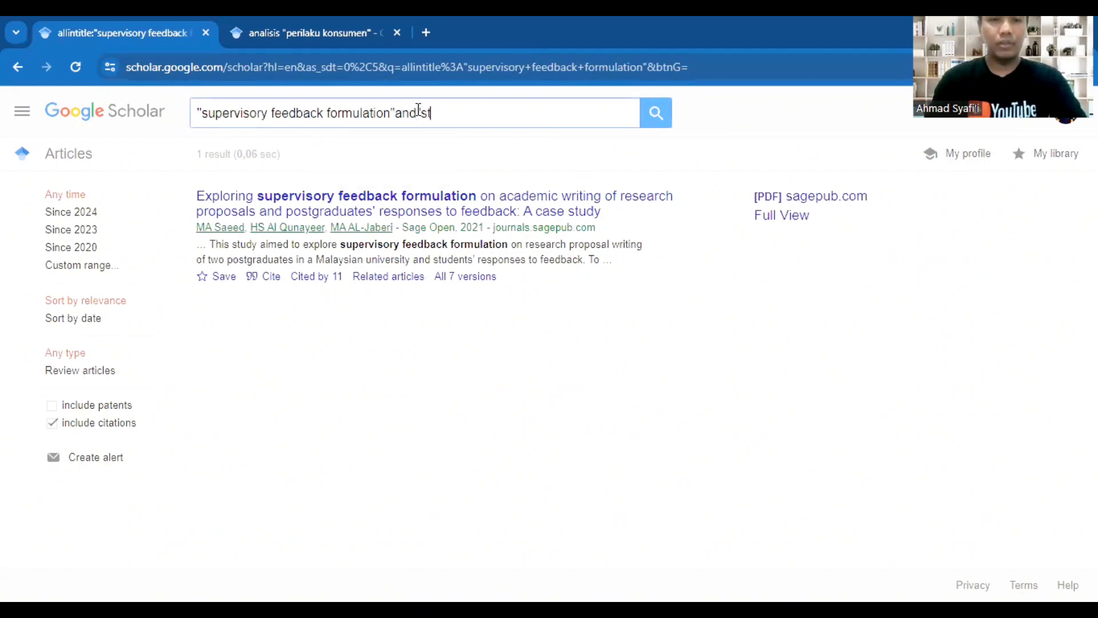
{"action": "type", "text": "udent enga"}
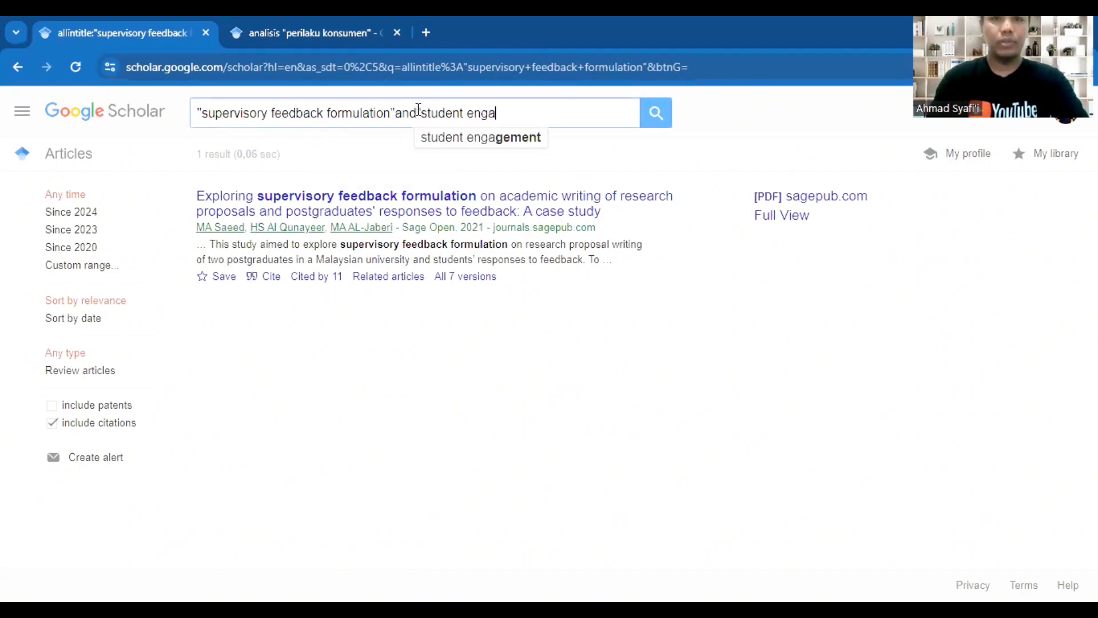
{"action": "type", "text": "gement"}
{"action": "type", "text": "\""}
{"action": "key", "text": "Return"}
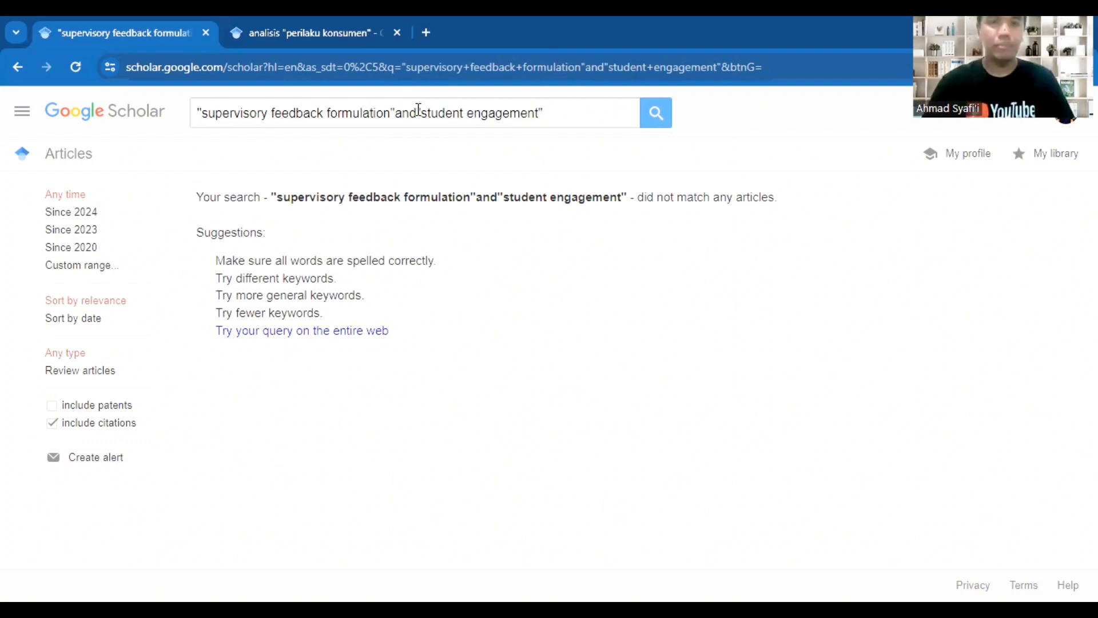
Replace the and operator between the two exact phrases with or and run the search
{"action": "left_click", "coordinate": [417, 114]}
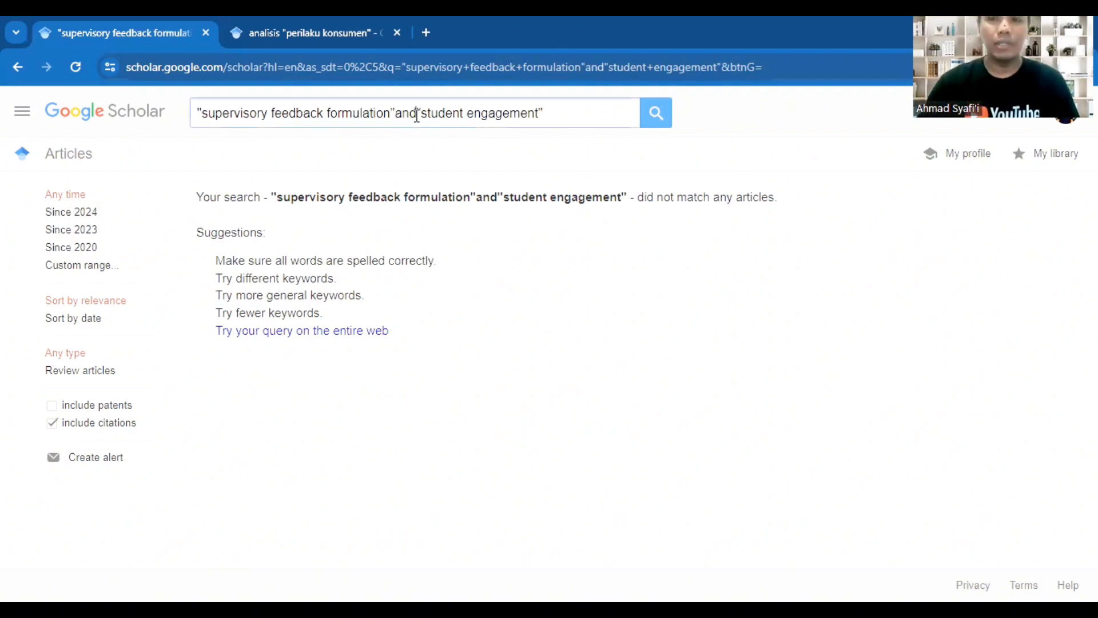
{"action": "key", "text": "BackSpace"}
{"action": "key", "text": "BackSpace"}
{"action": "key", "text": "BackSpace"}
{"action": "type", "text": "o"}
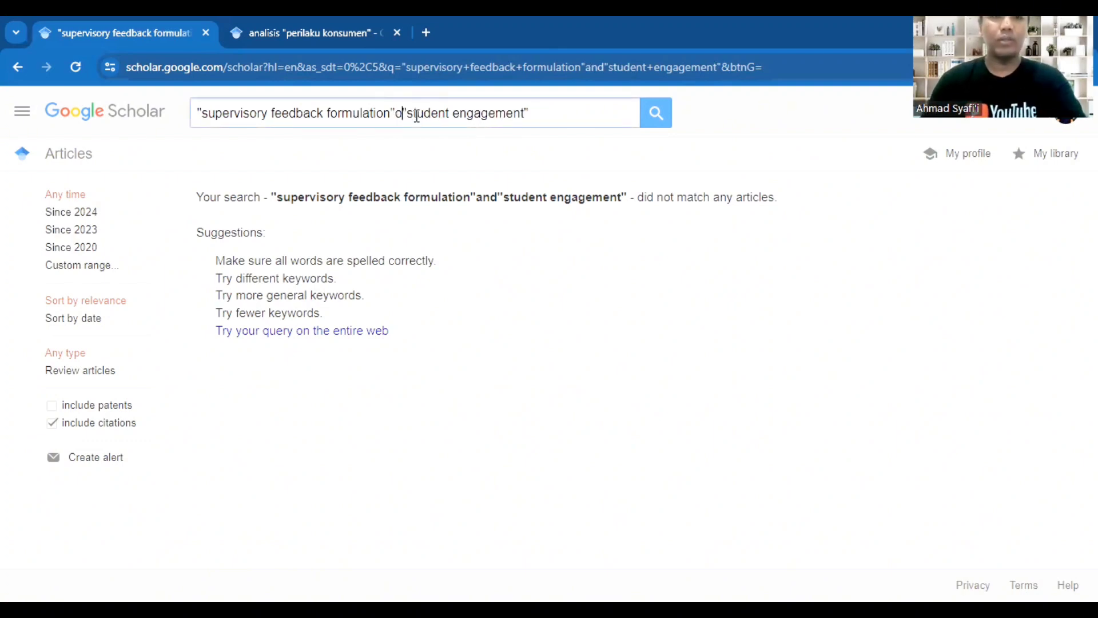
{"action": "type", "text": "r"}
{"action": "key", "text": "Return"}
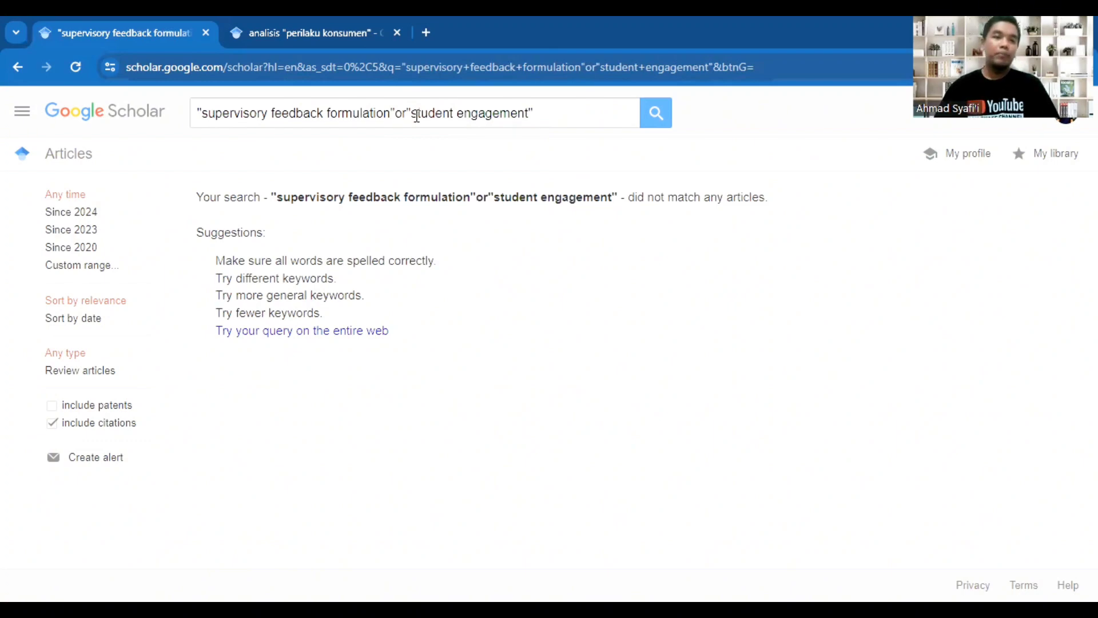
Limit the results to articles since 2023 and search for the single phrase "supervisory feedback formulation", removing the or operator and the second phrase
{"action": "left_click", "coordinate": [76, 231]}
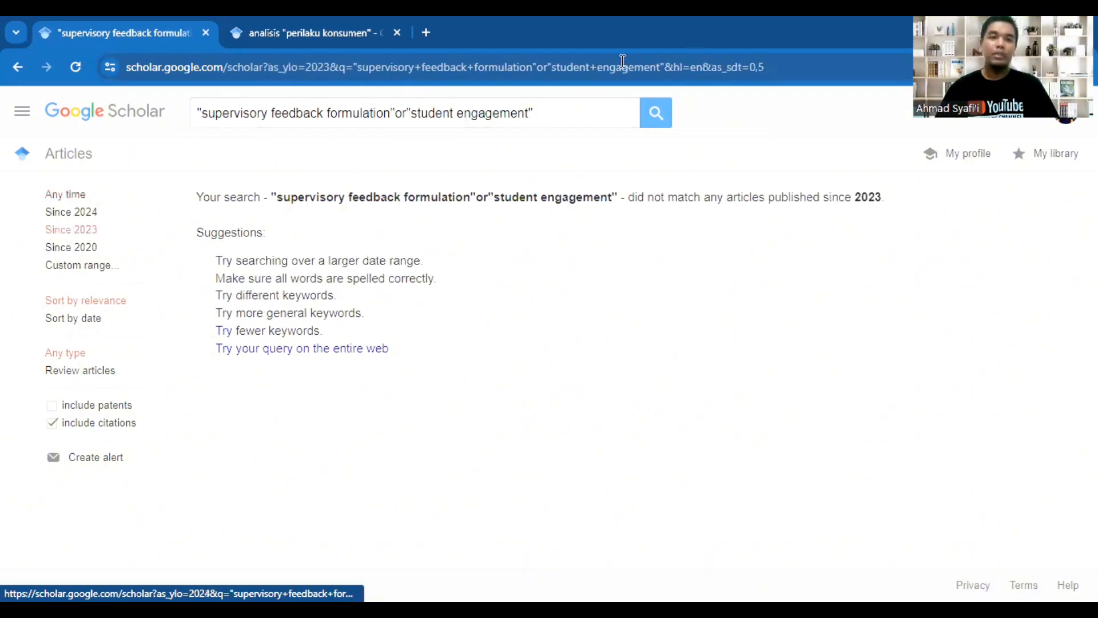
{"action": "left_click", "coordinate": [585, 115]}
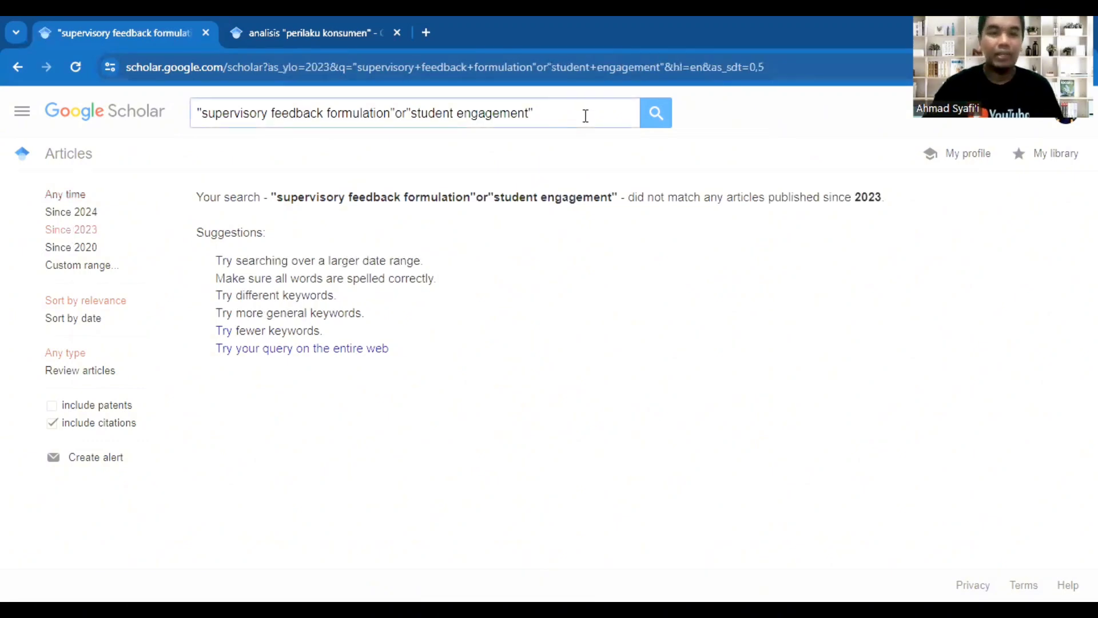
{"action": "key", "text": "BackSpace"}
{"action": "key", "text": "BackSpace"}
{"action": "key", "text": "BackSpace"}
{"action": "key", "text": "BackSpace"}
{"action": "key", "text": "BackSpace"}
{"action": "key", "text": "BackSpace"}
{"action": "key", "text": "BackSpace"}
{"action": "key", "text": "BackSpace"}
{"action": "key", "text": "BackSpace"}
{"action": "key", "text": "BackSpace"}
{"action": "key", "text": "BackSpace"}
{"action": "key", "text": "BackSpace"}
{"action": "key", "text": "BackSpace"}
{"action": "key", "text": "BackSpace"}
{"action": "key", "text": "BackSpace"}
{"action": "key", "text": "BackSpace"}
{"action": "key", "text": "BackSpace"}
{"action": "key", "text": "BackSpace"}
{"action": "key", "text": "BackSpace"}
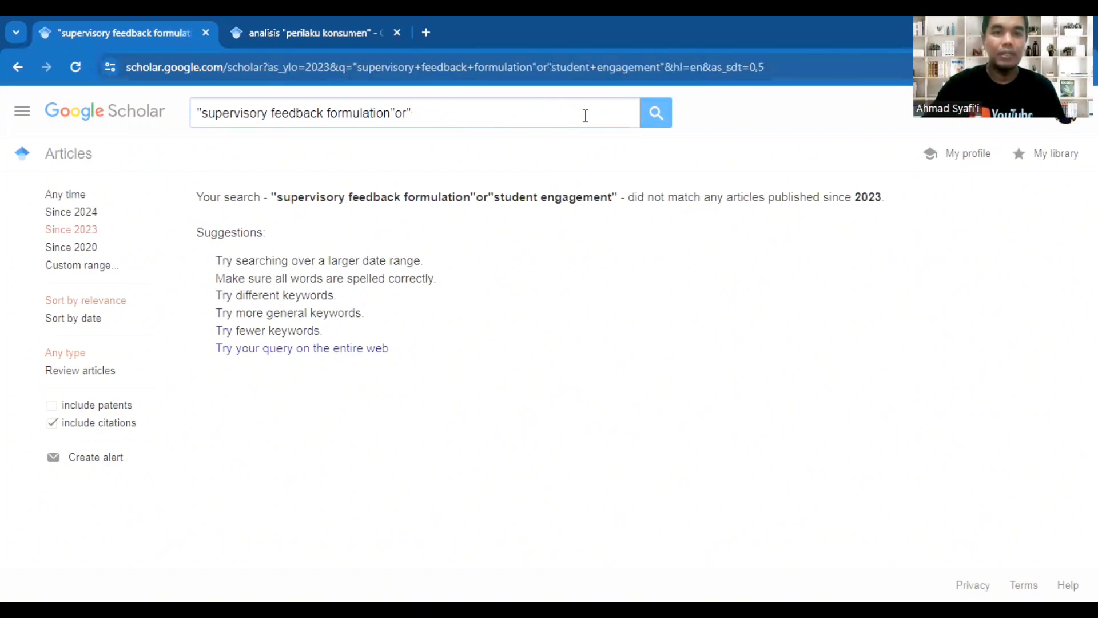
{"action": "key", "text": "BackSpace"}
{"action": "key", "text": "BackSpace"}
{"action": "key", "text": "BackSpace"}
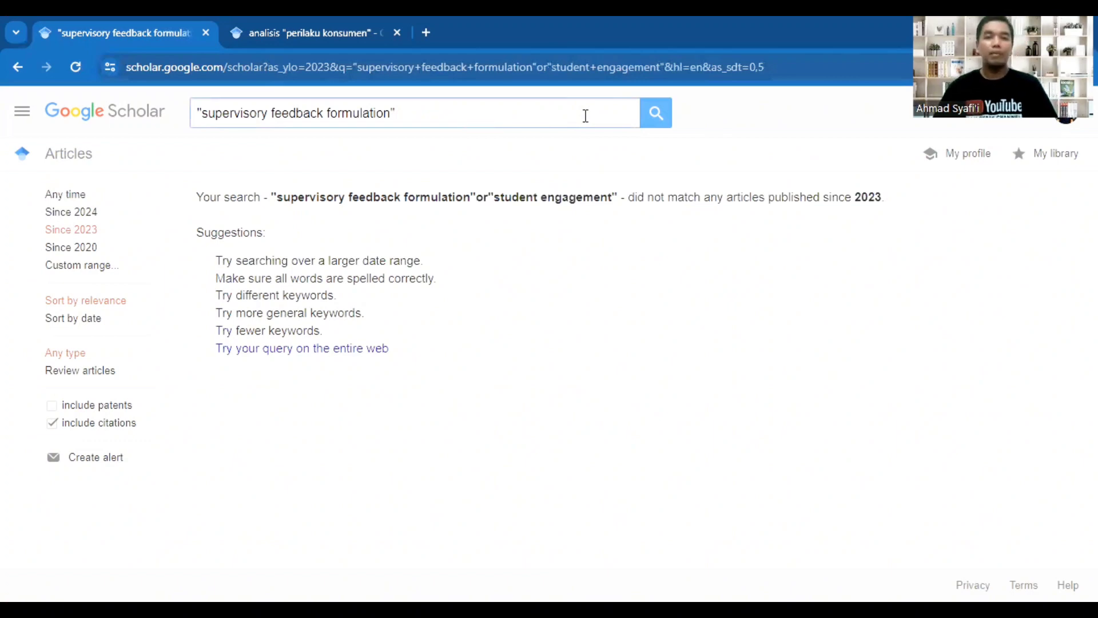
{"action": "left_click", "coordinate": [662, 123]}
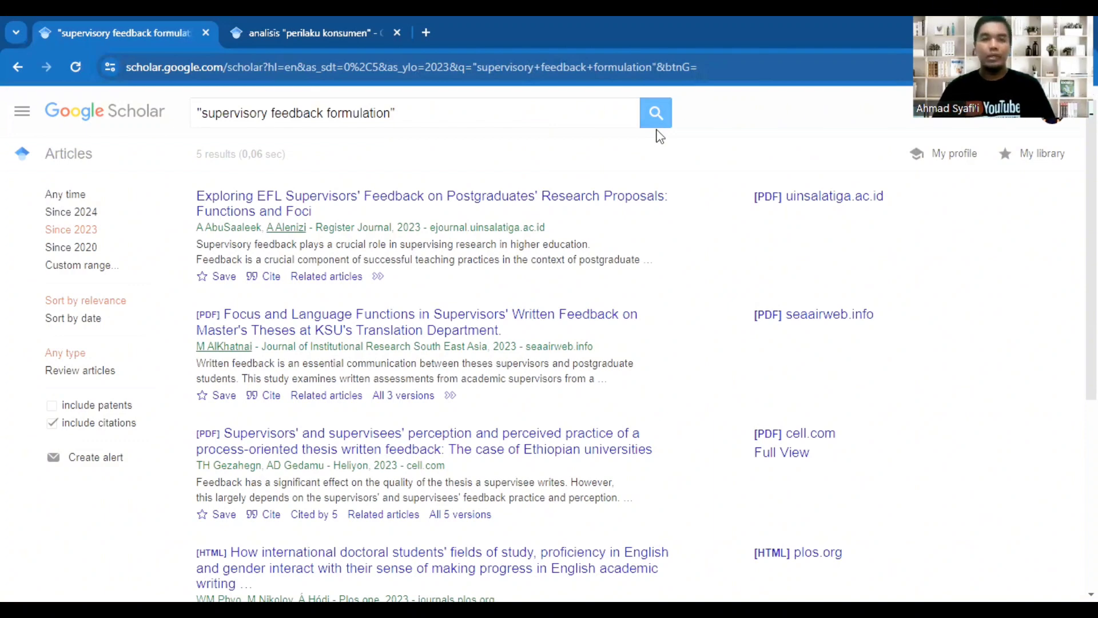
Append filetype:pdf directly after the phrase "supervisory feedback formulation" and run the search
{"action": "left_click", "coordinate": [430, 120]}
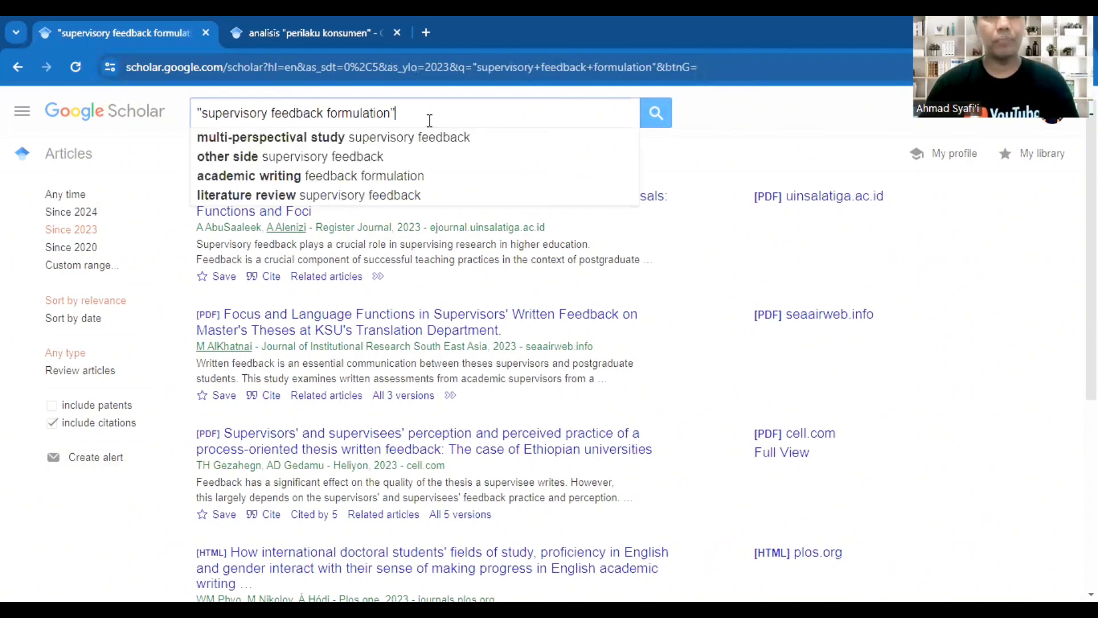
{"action": "type", "text": "fi"}
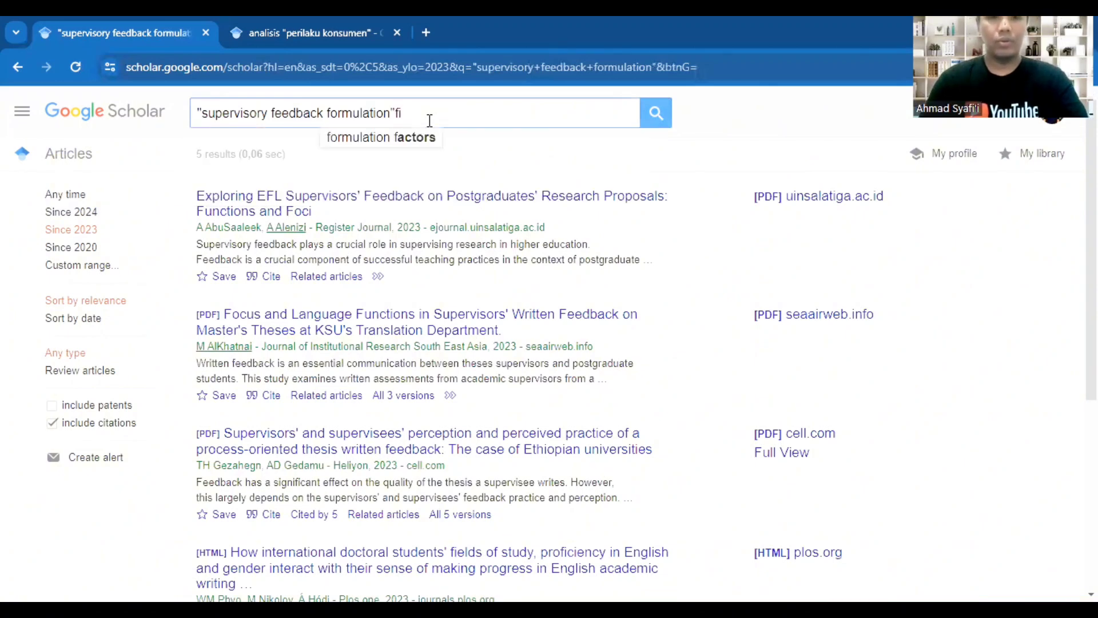
{"action": "type", "text": "letype"}
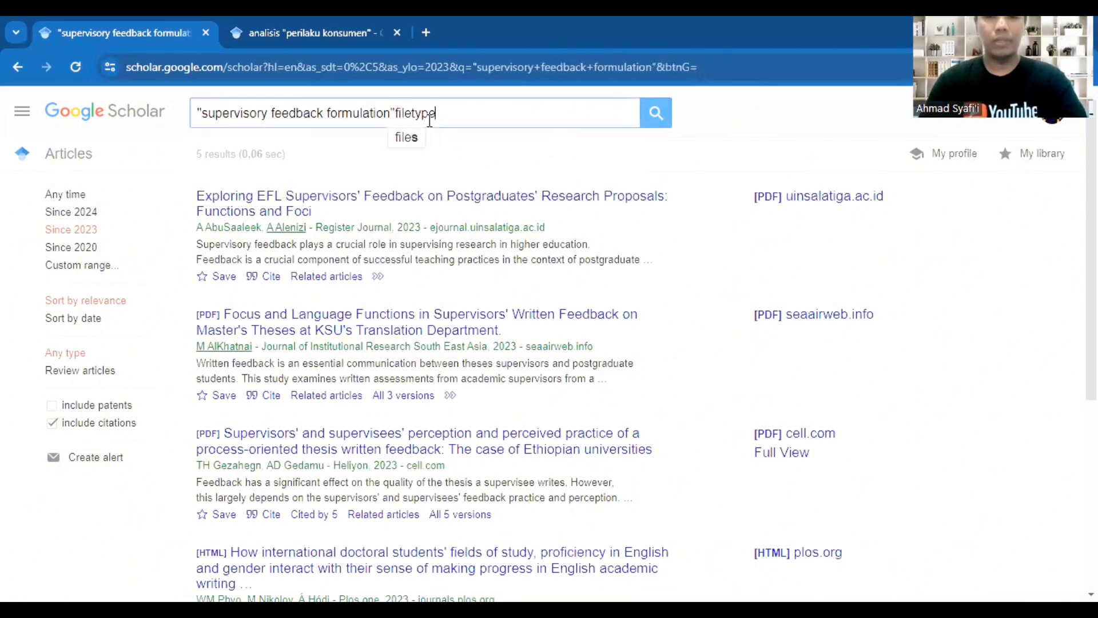
{"action": "type", "text": " pdf"}
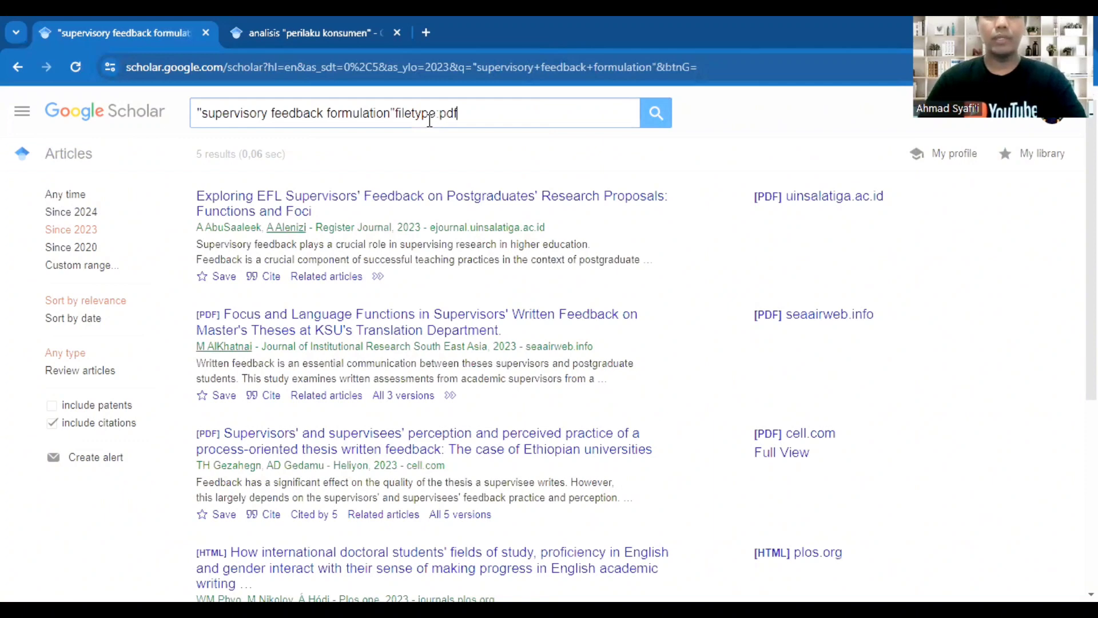
{"action": "key", "text": "Return"}
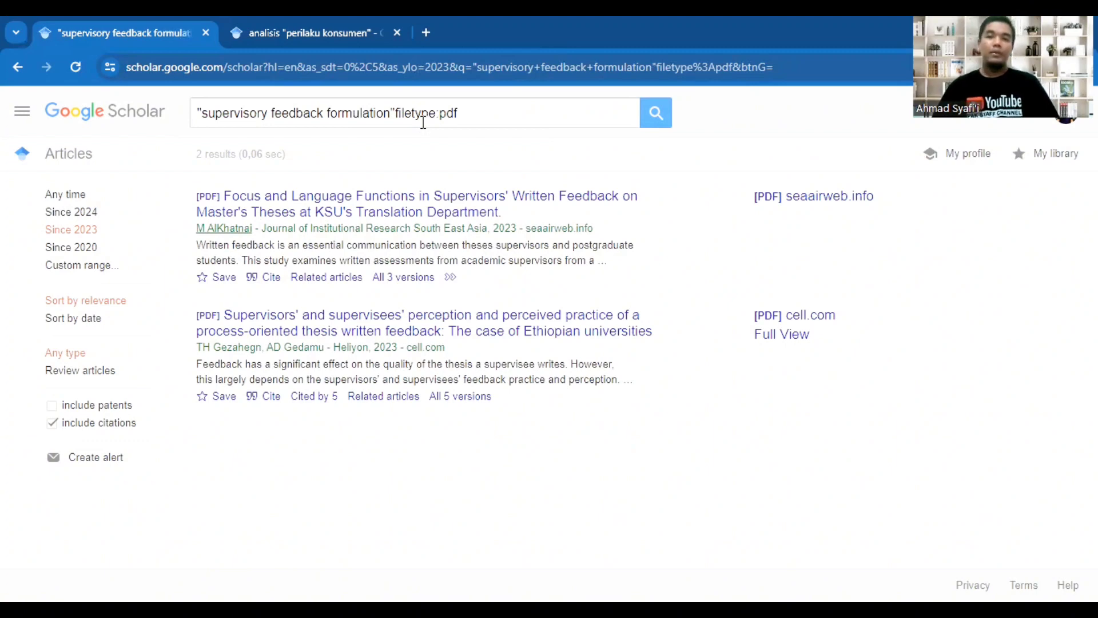
Open the first result's seaairweb.info PDF from its file link and again from its title, and switch to the analisis "perilaku konsumen" results
{"action": "left_click", "coordinate": [785, 203]}
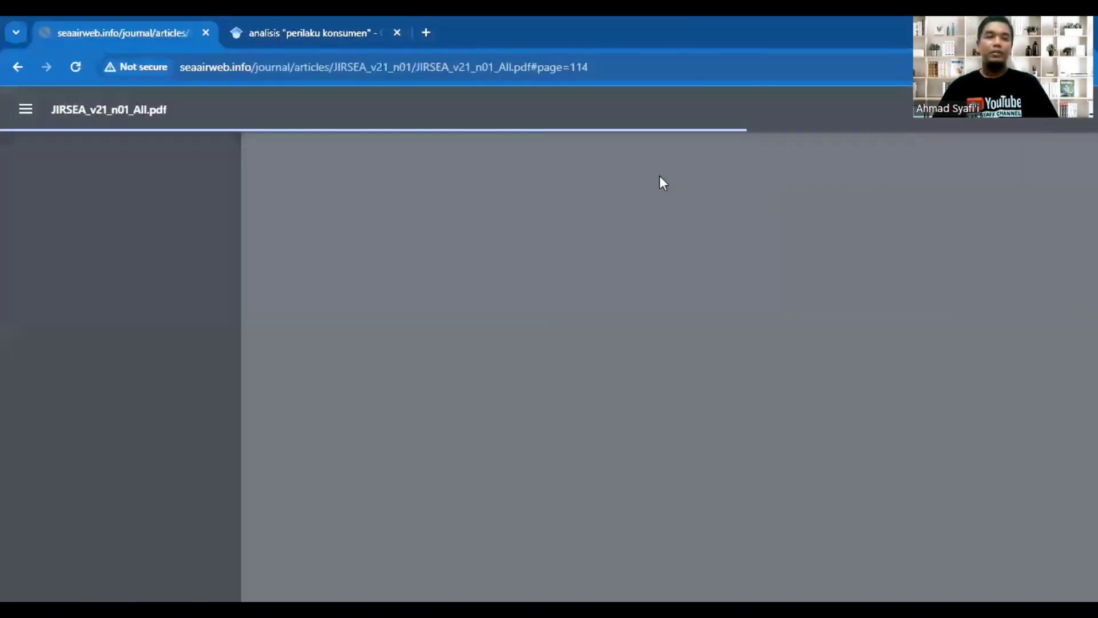
{"action": "left_click", "coordinate": [25, 66]}
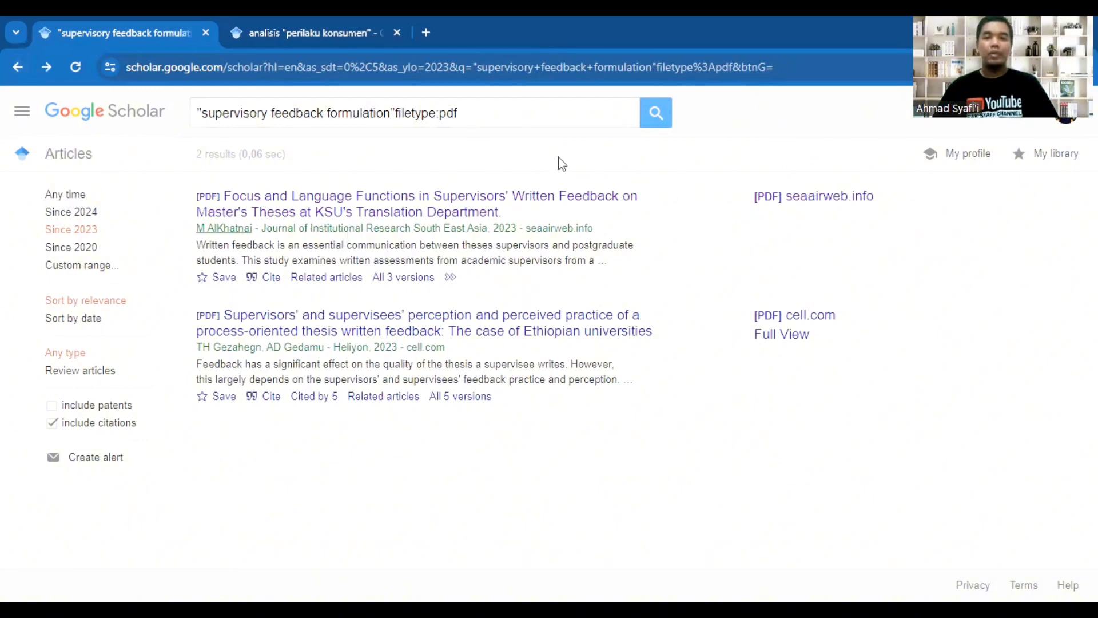
{"action": "left_click", "coordinate": [518, 200]}
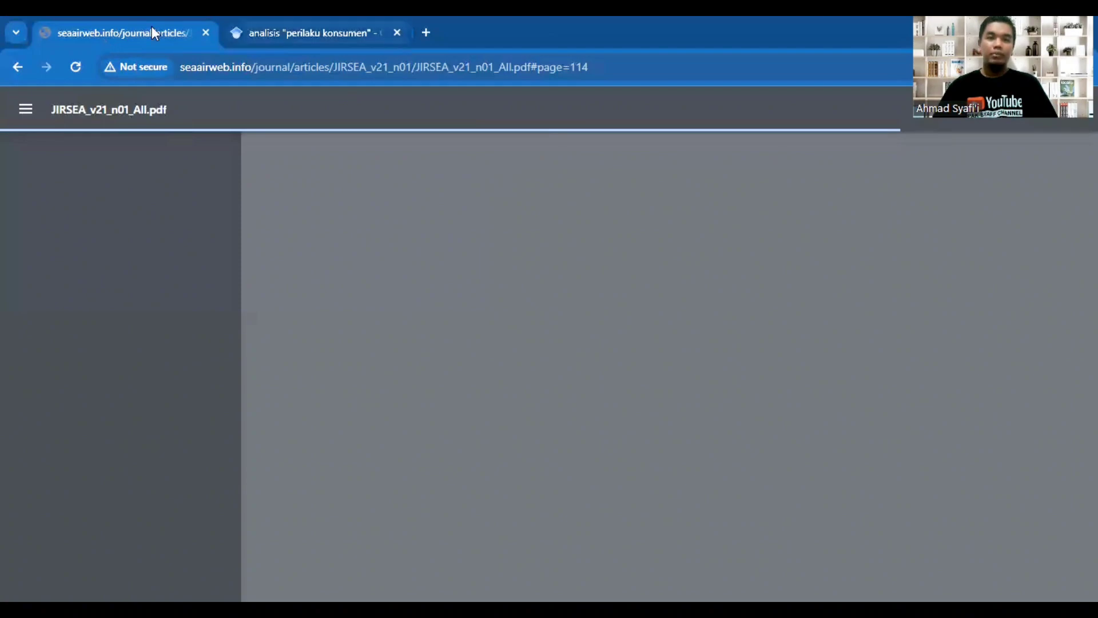
{"action": "left_click", "coordinate": [311, 33]}
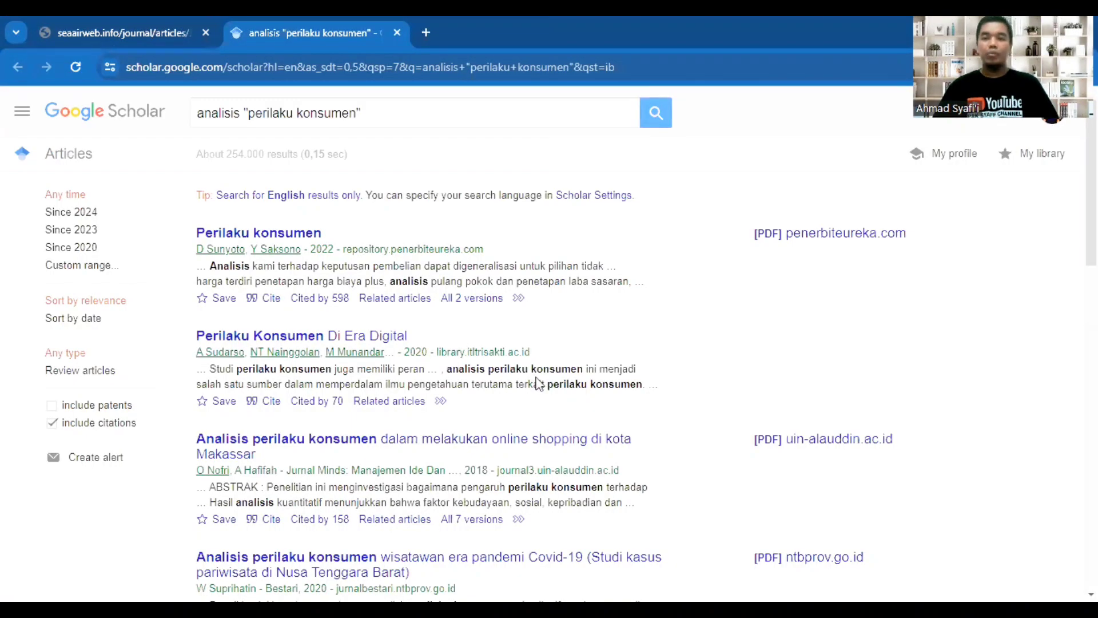